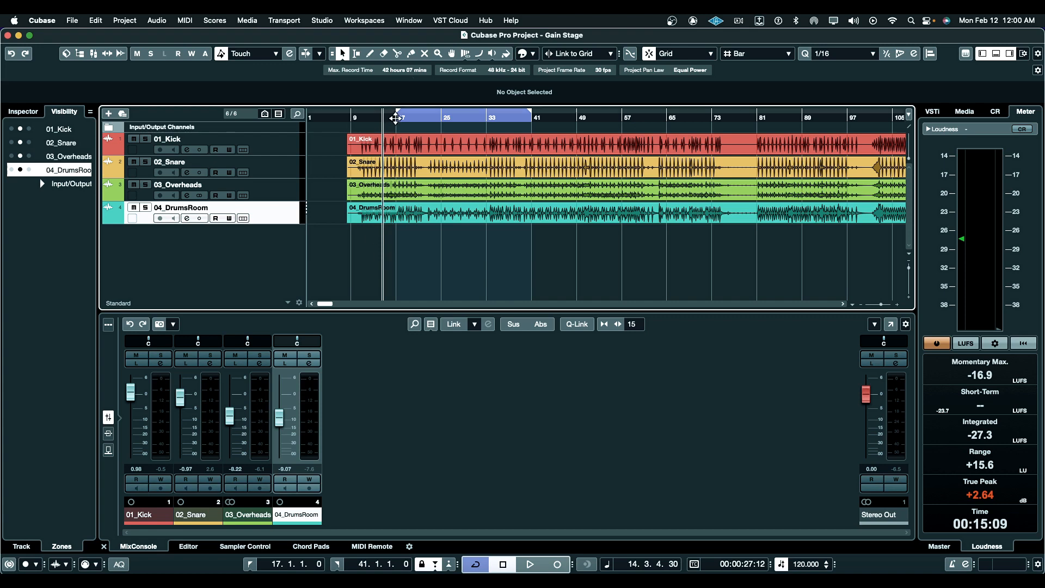
Step: Play the drum mix from bar 17 and briefly solo the snare to hear it without reverb
key("KP_Multiply")
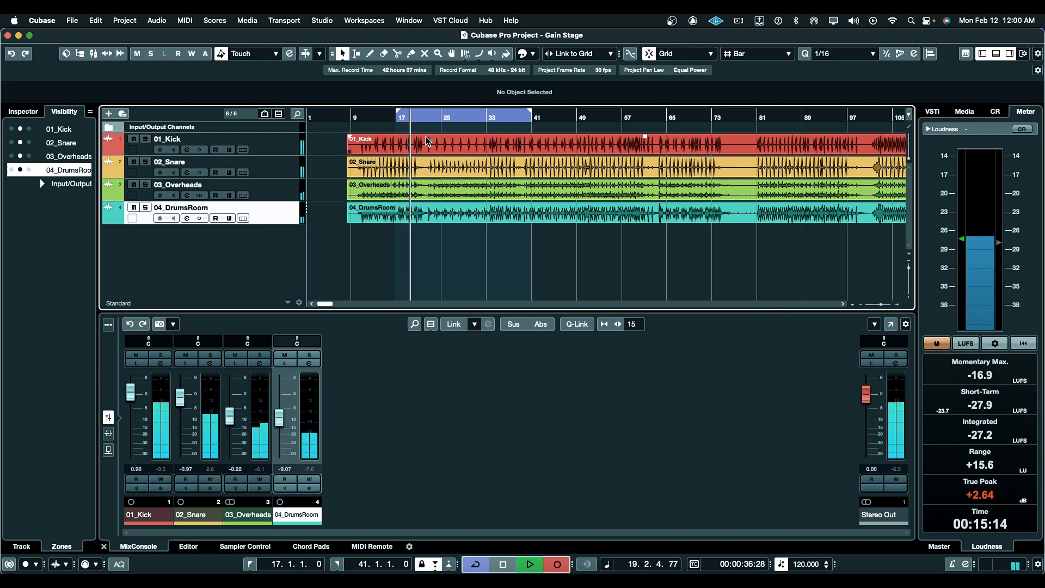
left_click(209, 357)
left_click(210, 356)
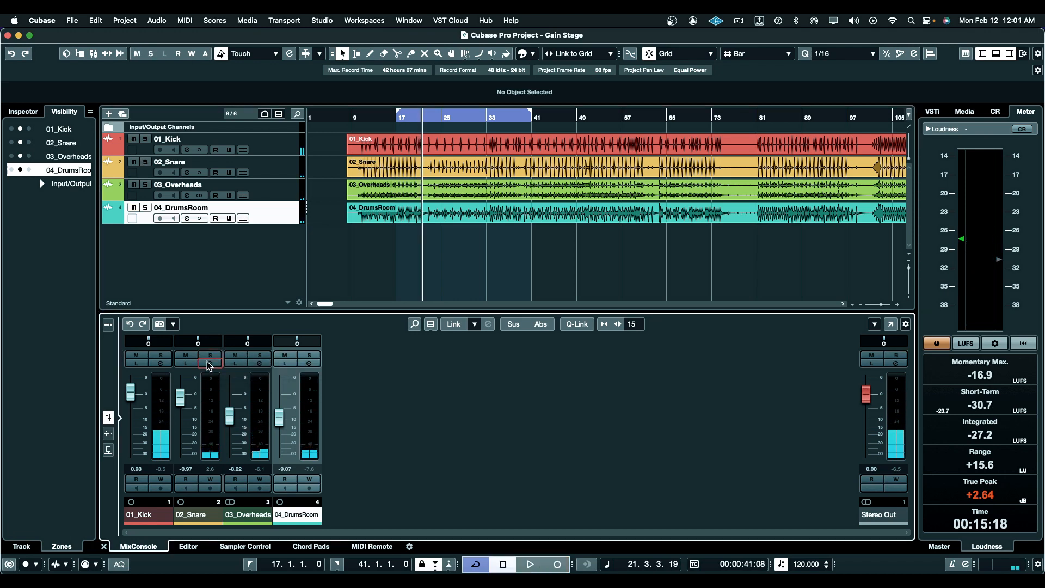
Step: Add a stereo RoomWorks SE effect channel named Reverb to the snare's first send, placing the plug-in window clear of the sends
left_click(209, 363)
right_click(689, 234)
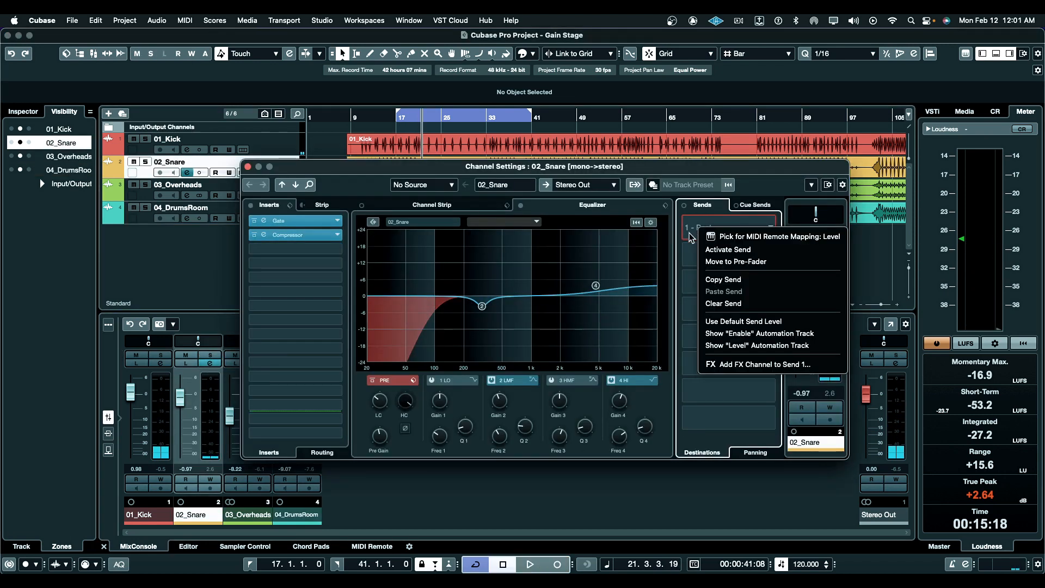
left_click(739, 366)
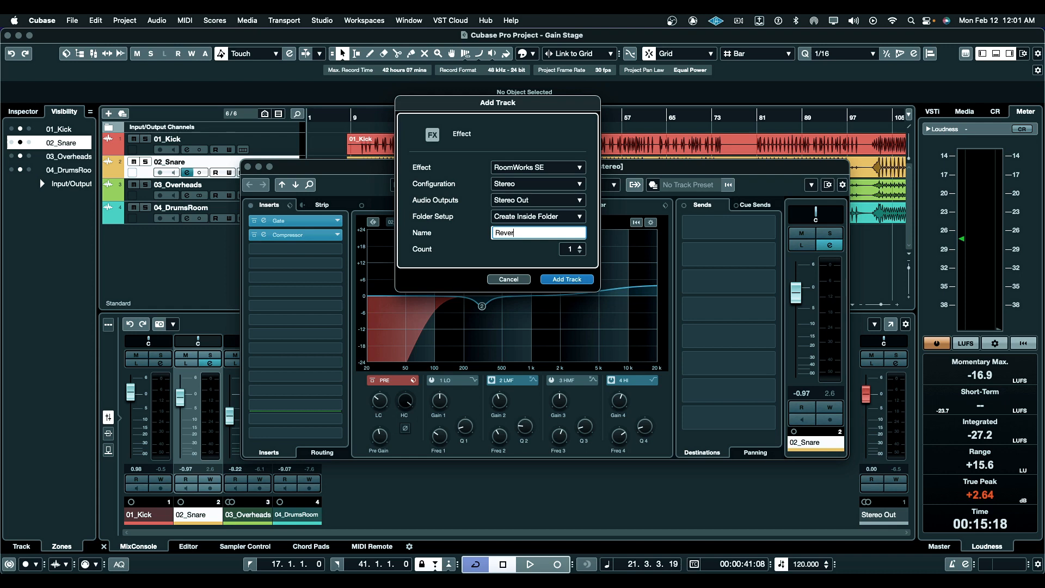
left_click(567, 279)
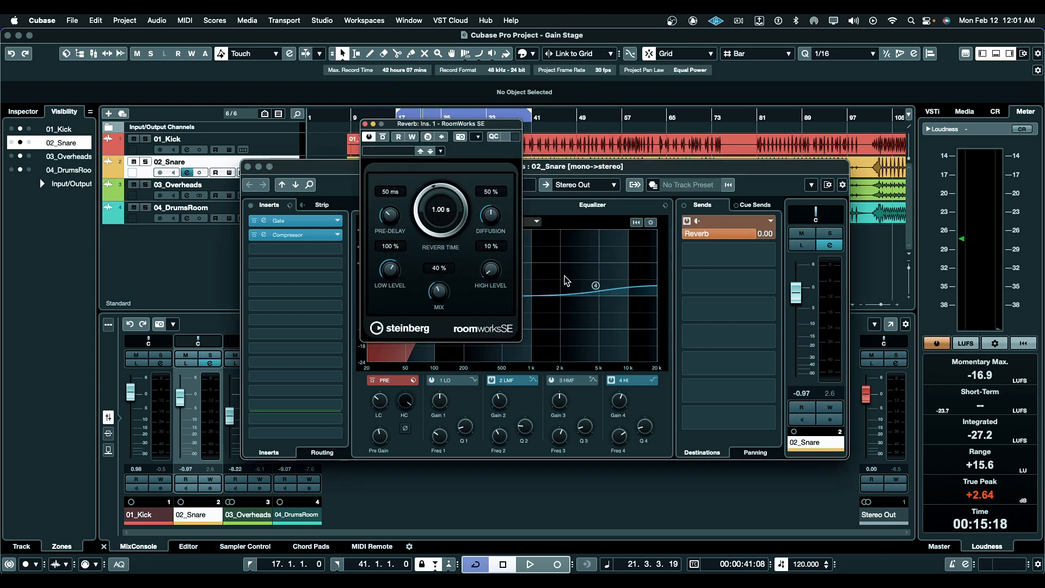
left_click_drag(441, 129, 373, 127)
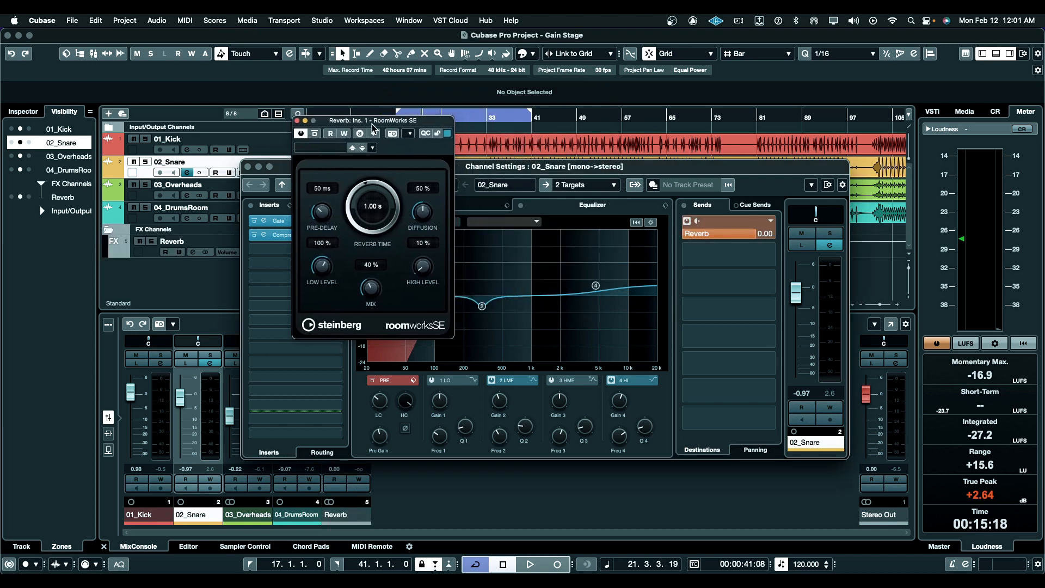
Step: Solo the snare during playback and shorten the cycle range so it starts at bar 33
left_click(829, 233)
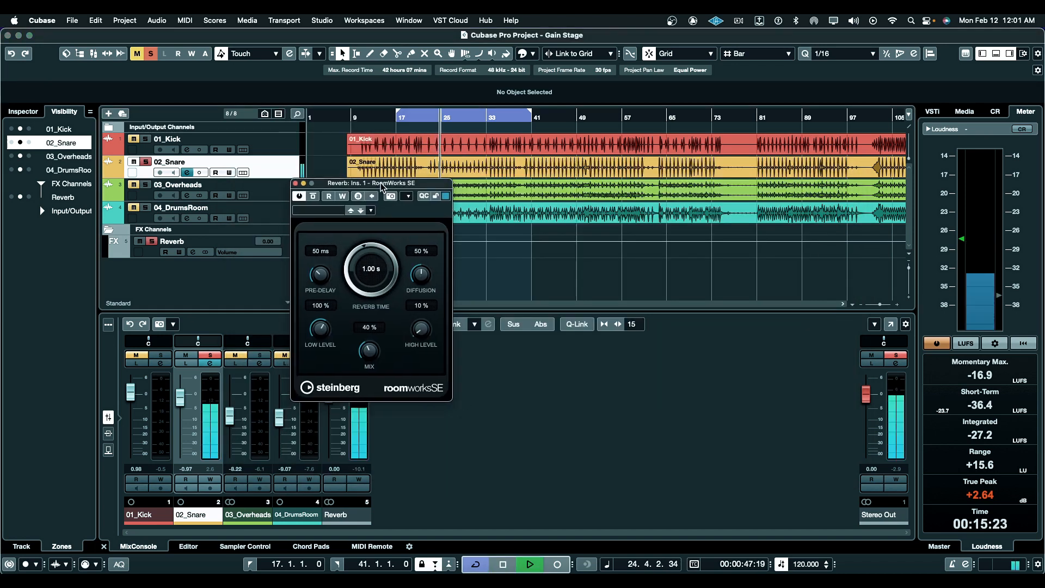
left_click_drag(382, 185, 406, 184)
left_click_drag(399, 115, 494, 116)
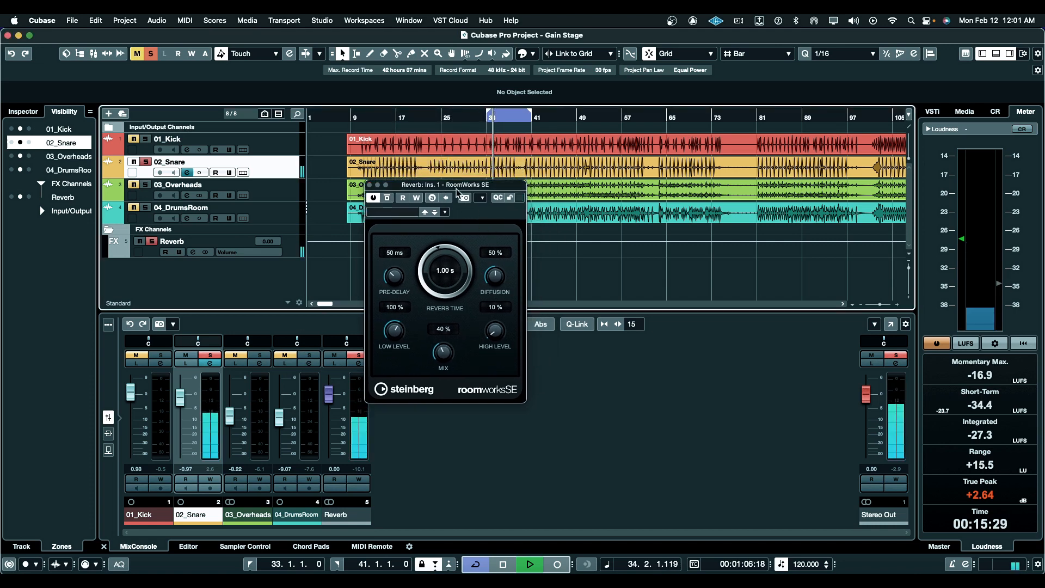
left_click_drag(457, 188, 484, 139)
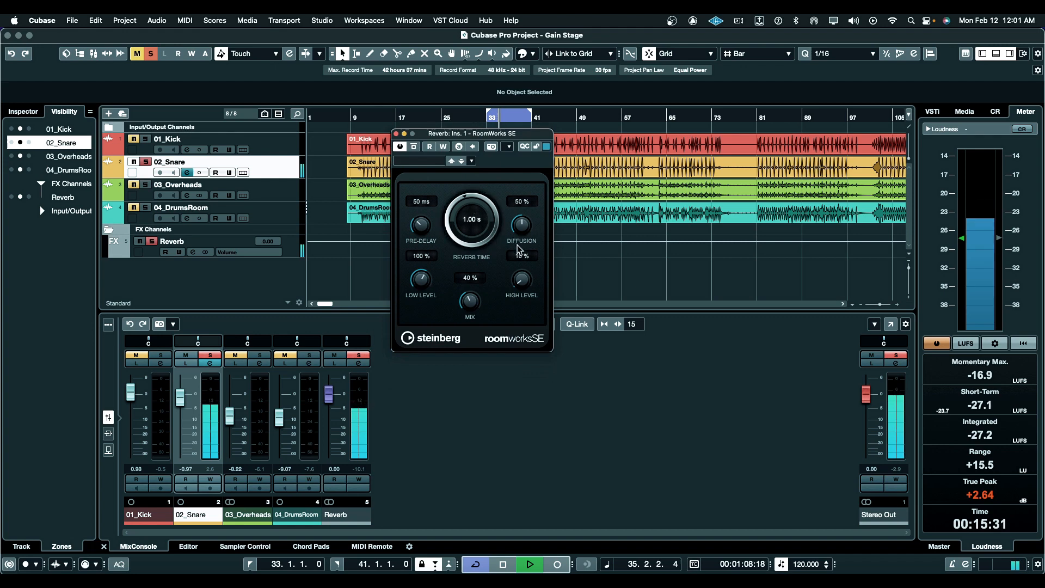
Step: Set the reverb's mix to 50%, pre-delay to 0 ms and reverb time to 0.71 s, stop playback and close the plug-in
left_click_drag(469, 311, 470, 298)
left_click_drag(420, 224, 421, 346)
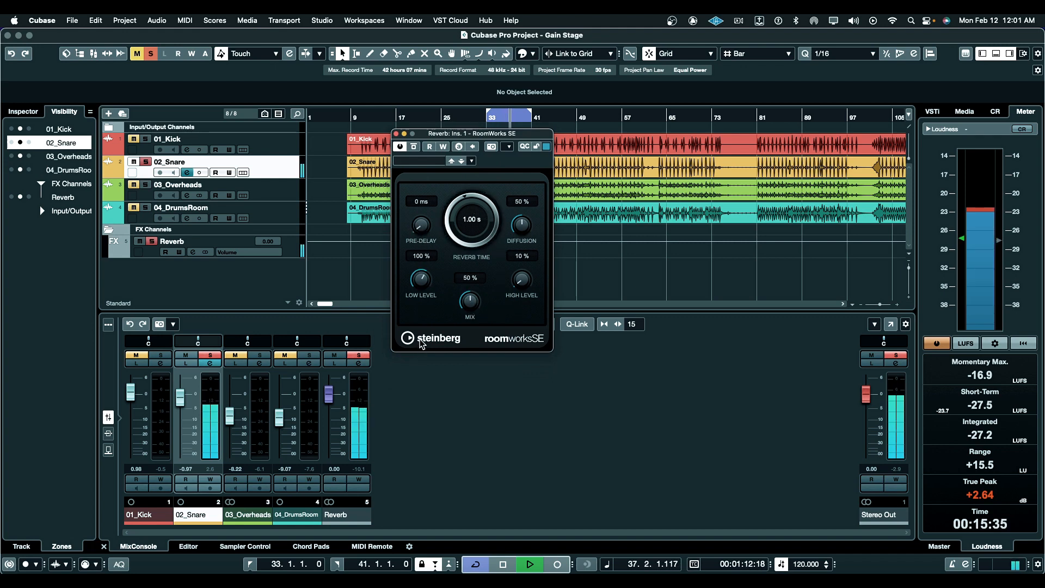
left_click_drag(456, 207, 450, 217)
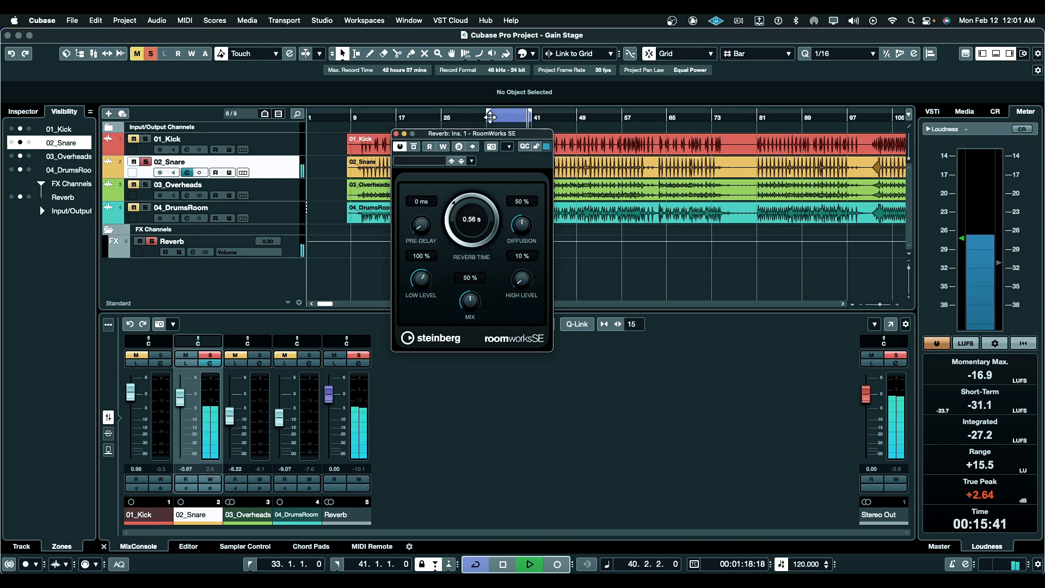
left_click_drag(476, 205, 475, 197)
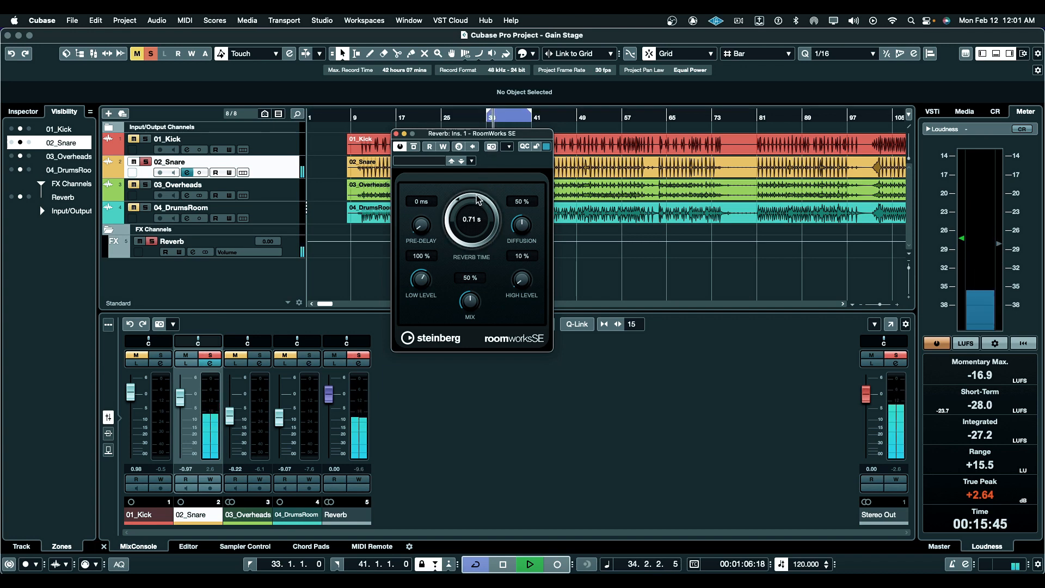
key("space")
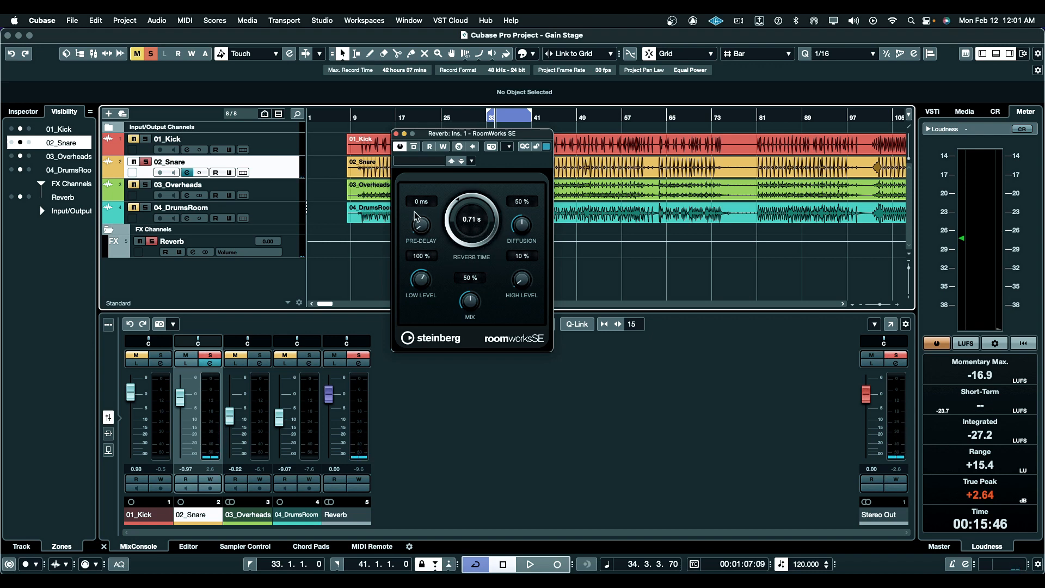
left_click(396, 134)
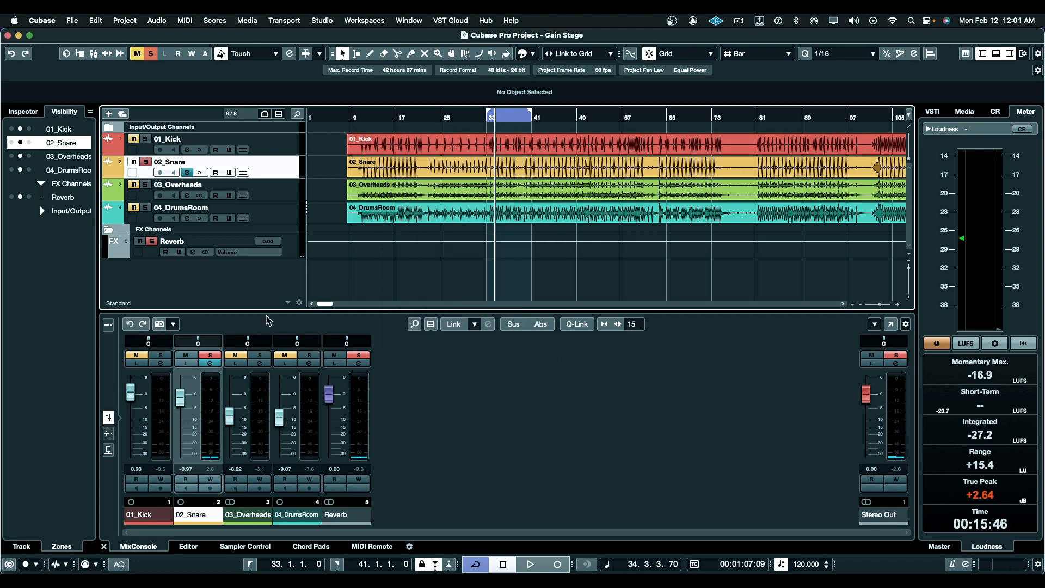
Step: Turn off the snare's solo and lower its reverb send level to -7.96 dB
left_click(210, 356)
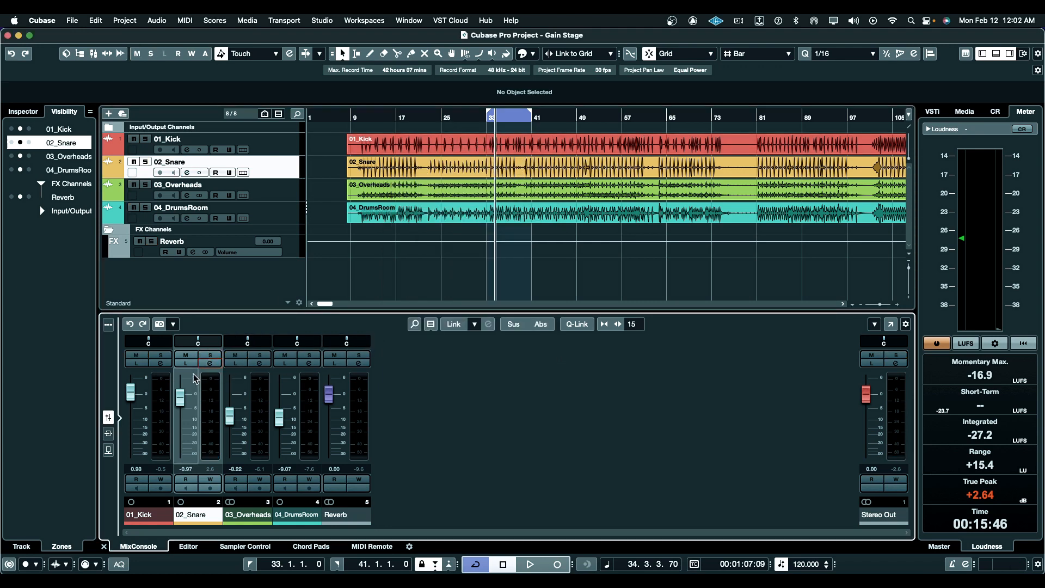
left_click(209, 364)
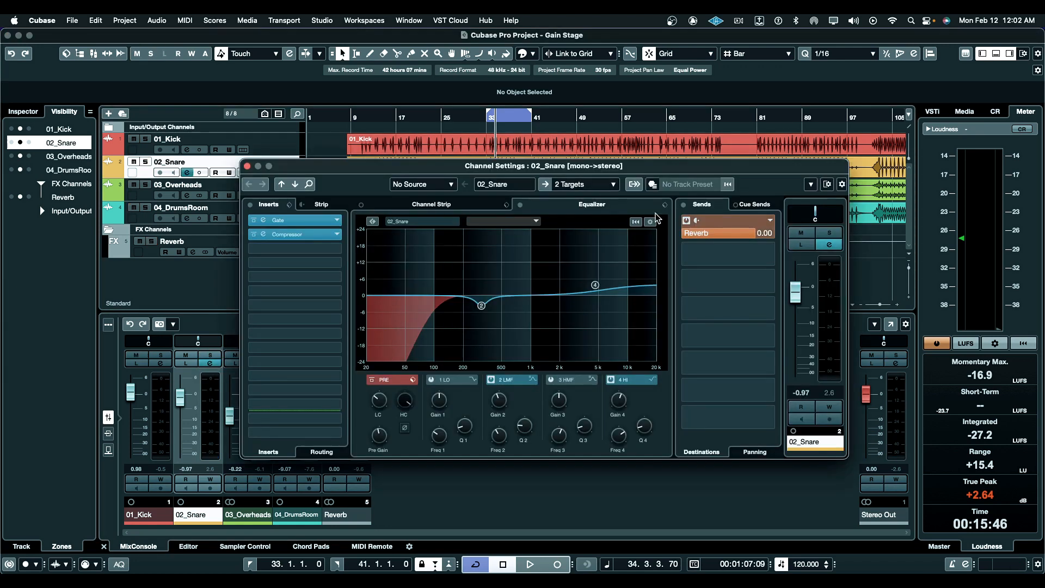
left_click_drag(702, 233, 701, 241)
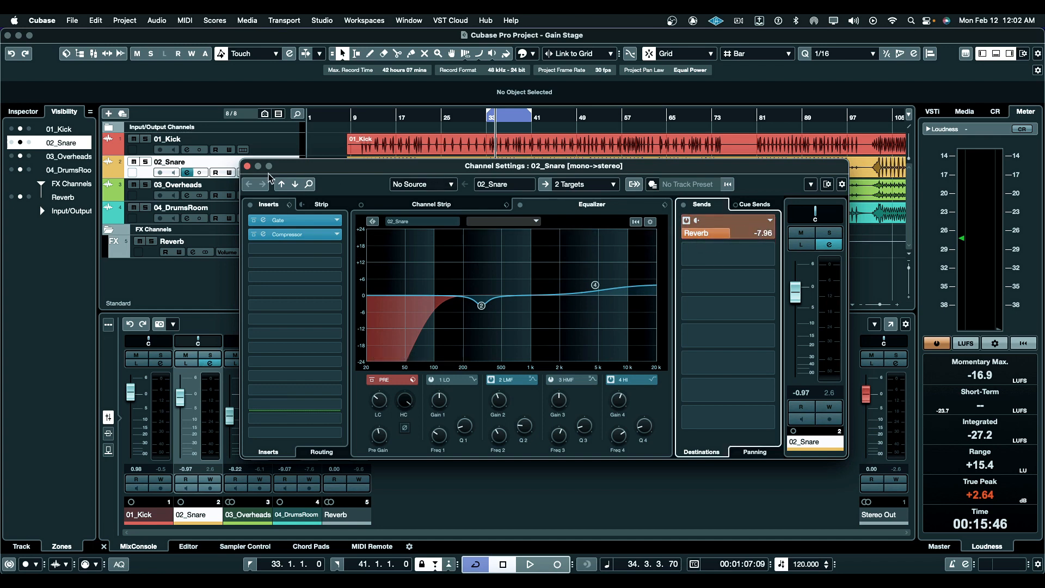
left_click(246, 166)
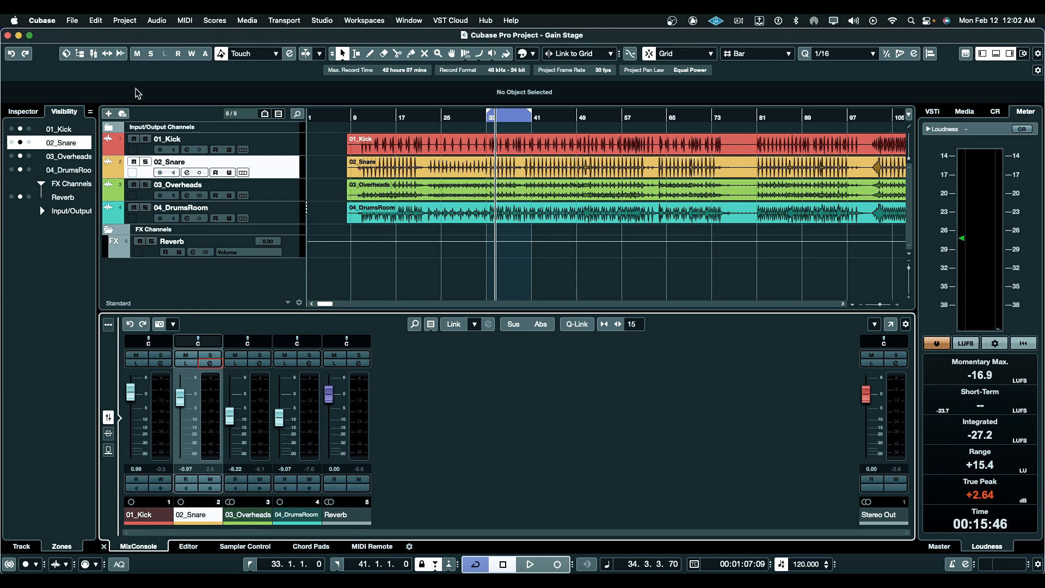
Step: Play the full drum mix and raise the snare's reverb send level to -3.86 dB
key("space")
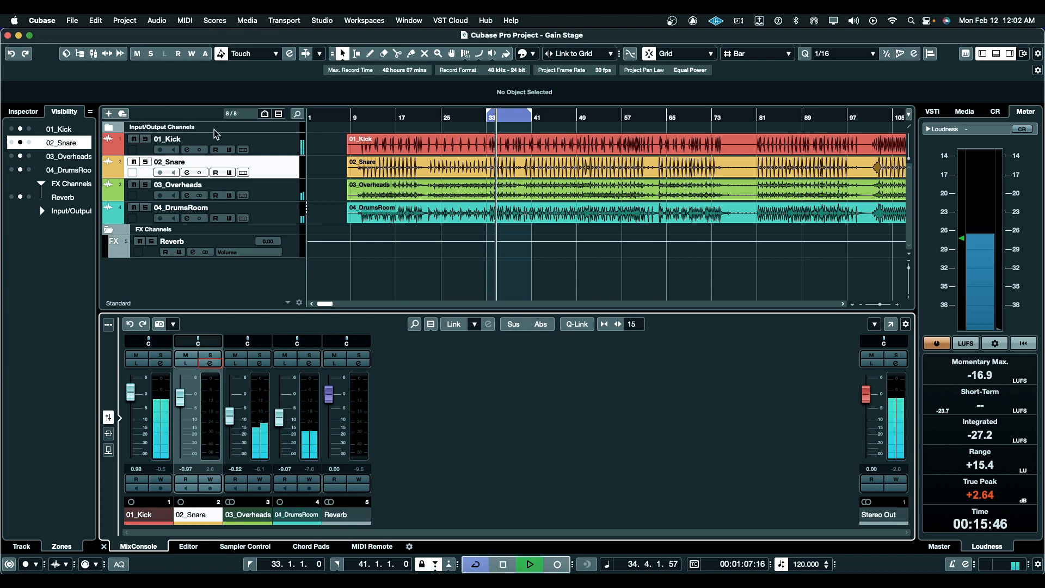
left_click(210, 363)
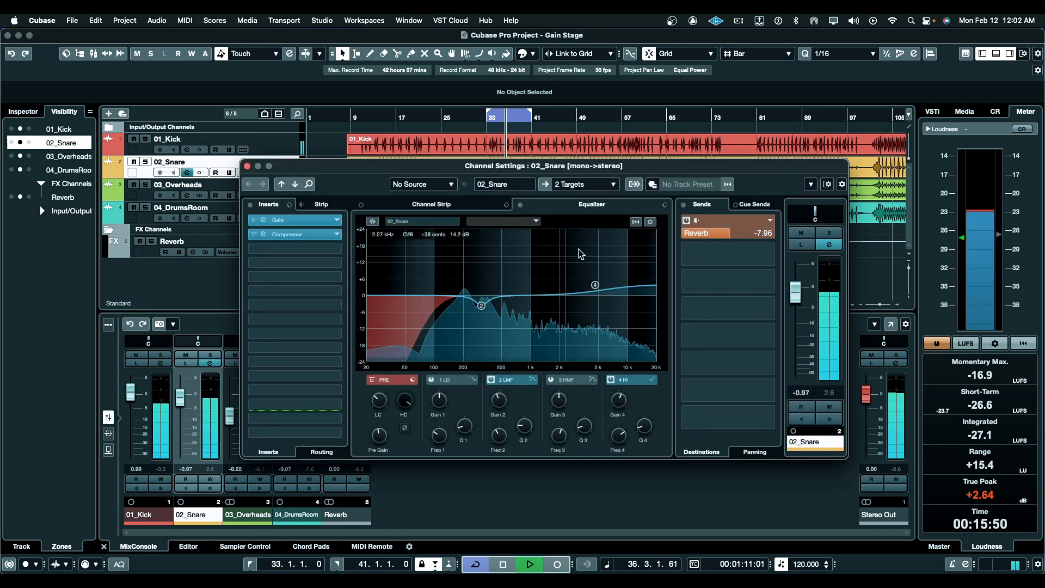
right_click(723, 239)
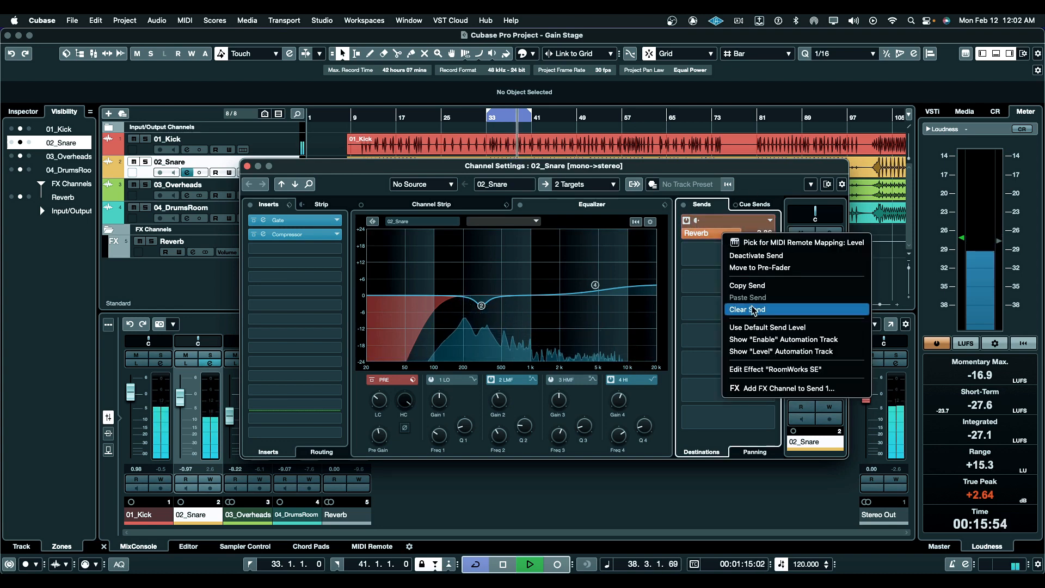
left_click(648, 166)
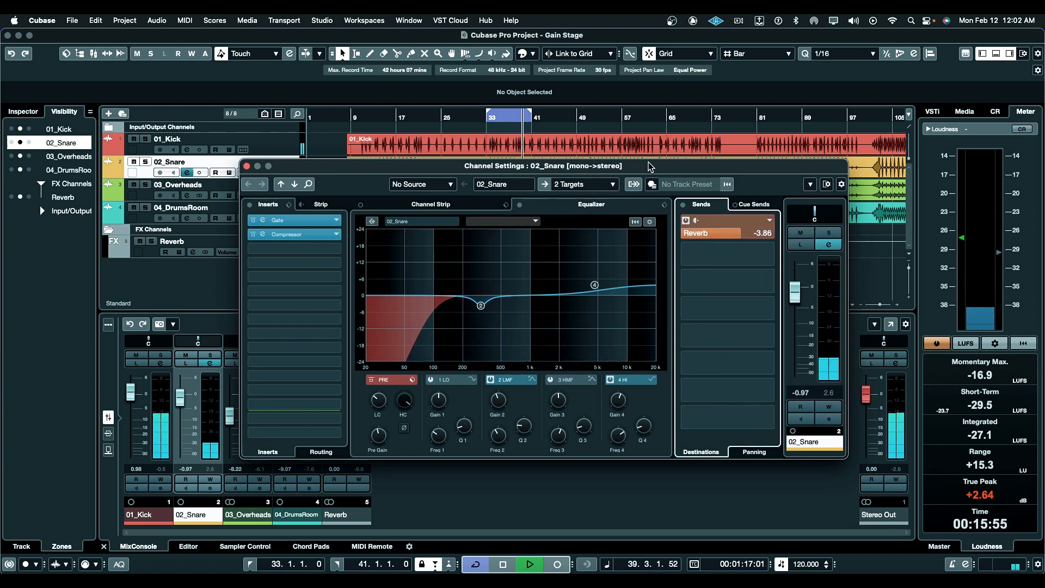
Step: Open the RoomWorks SE effect from the snare's send and set its reverb time to 1.03 s and pre-delay to 15 ms during playback
mouse_move(697, 251)
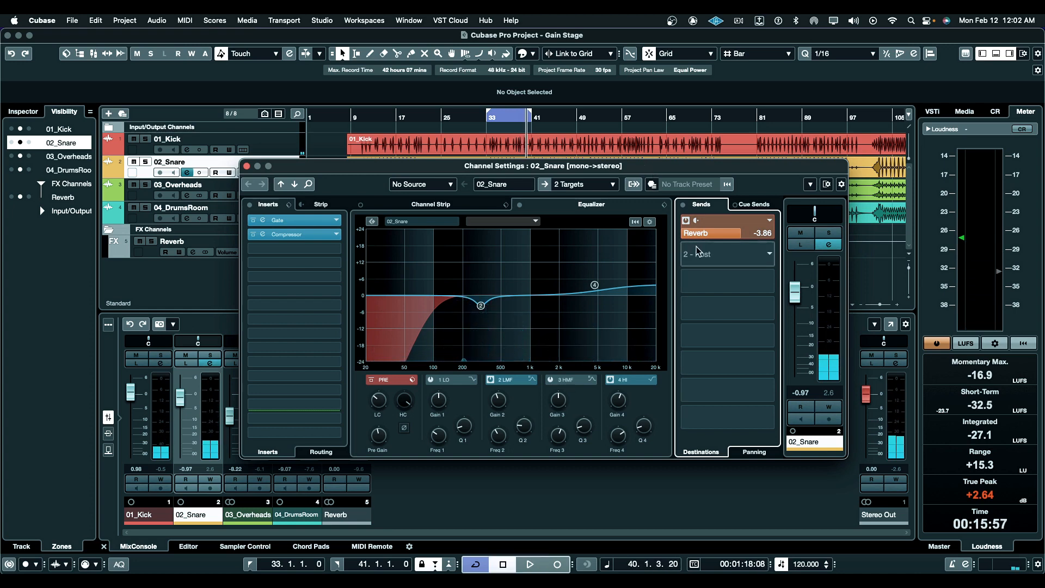
right_click(702, 235)
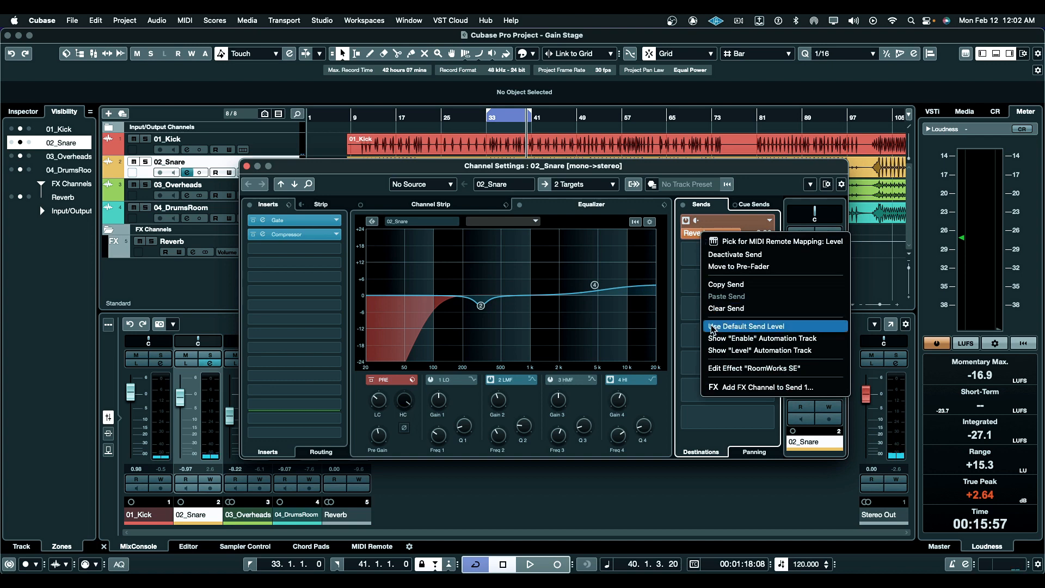
left_click(710, 368)
key("space")
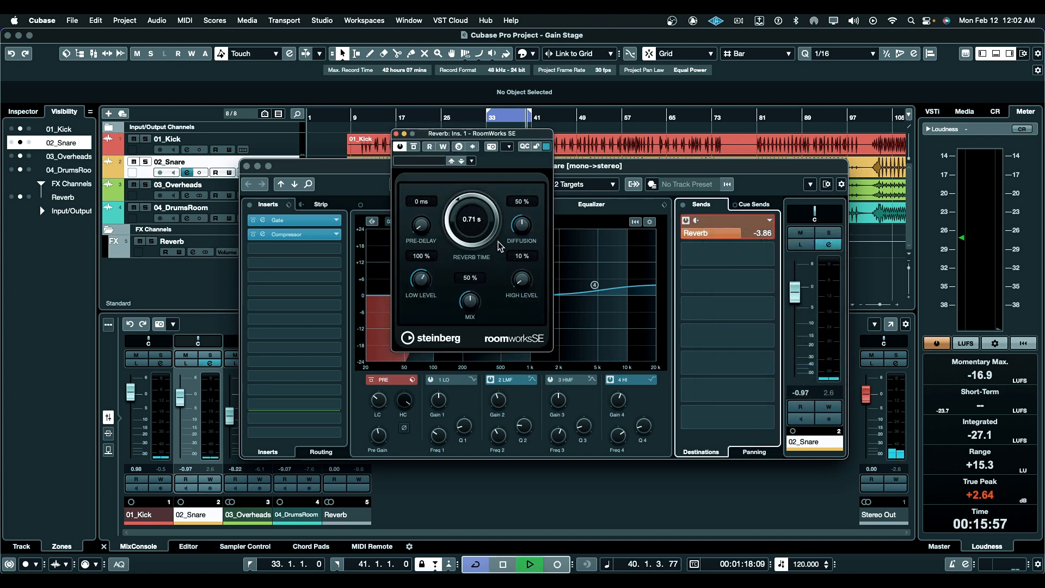
left_click_drag(450, 223, 450, 218)
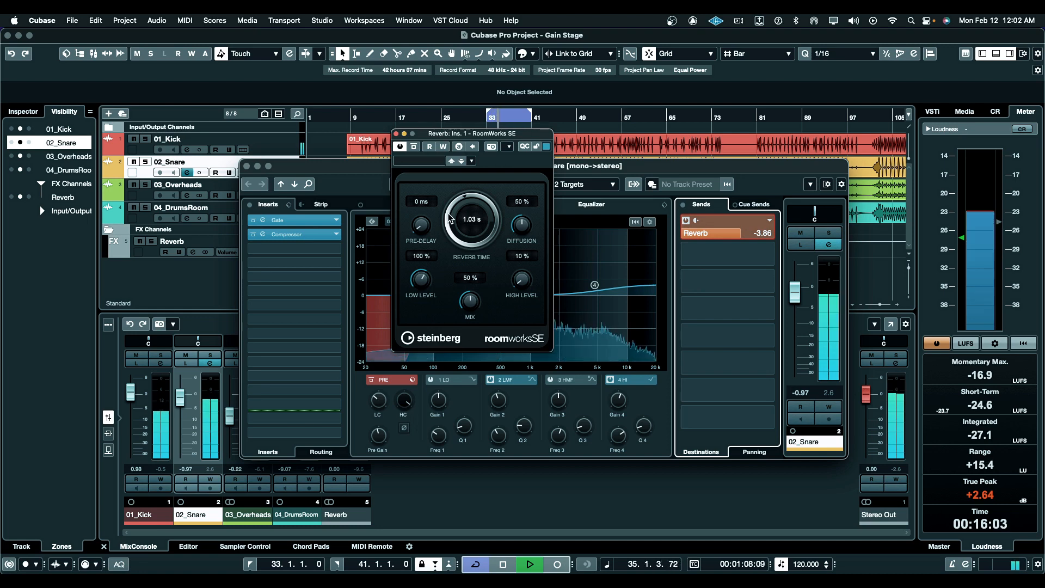
left_click_drag(421, 224, 428, 212)
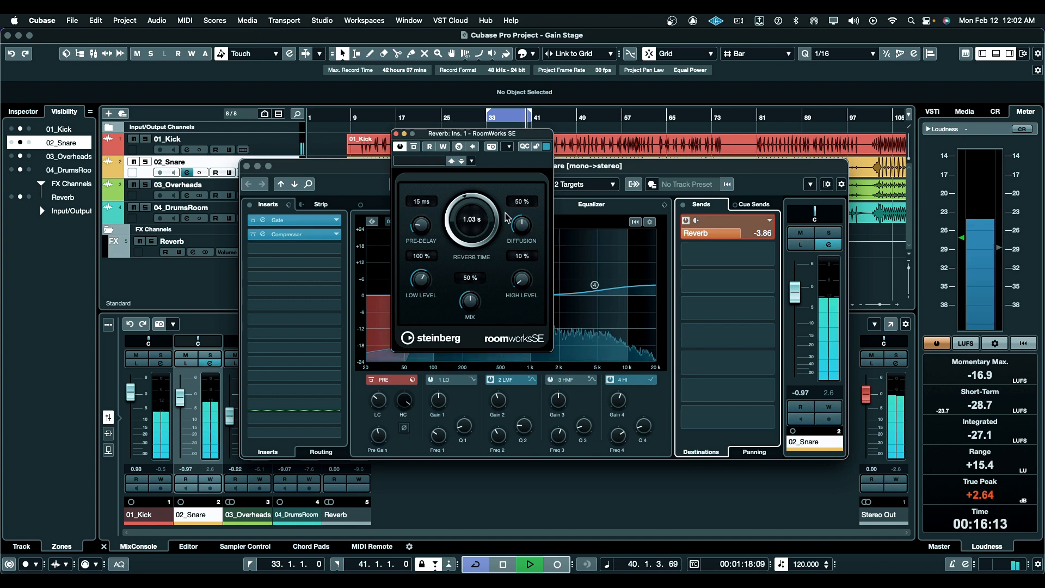
Step: Adjust the reverb's high level to 50% and low level to 55% while auditioning the mix, and close the plug-in
left_click_drag(528, 285, 529, 235)
left_click_drag(522, 279, 521, 283)
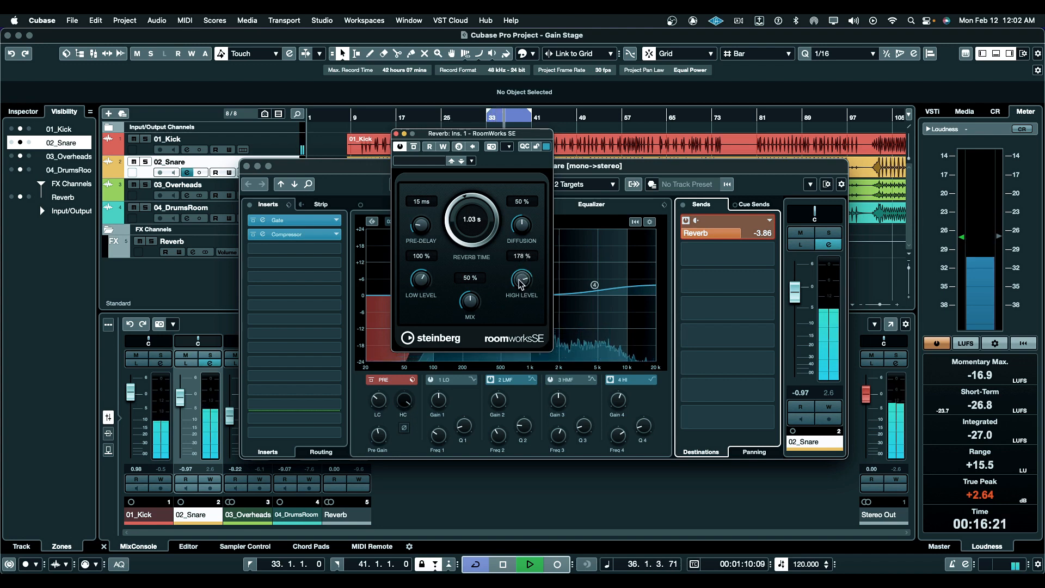
left_click_drag(520, 282, 516, 283)
key("space")
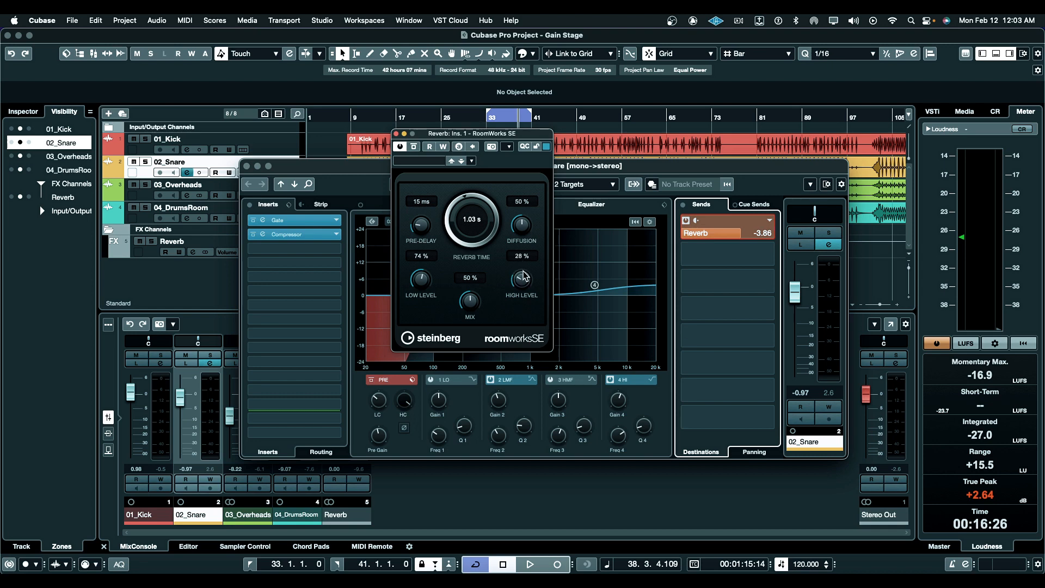
left_click(521, 256)
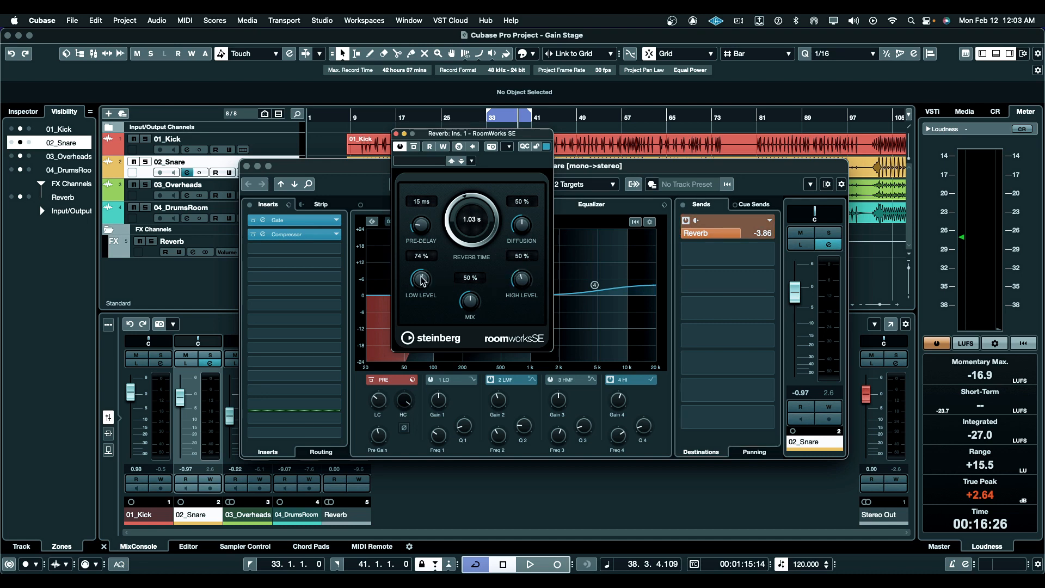
key("space")
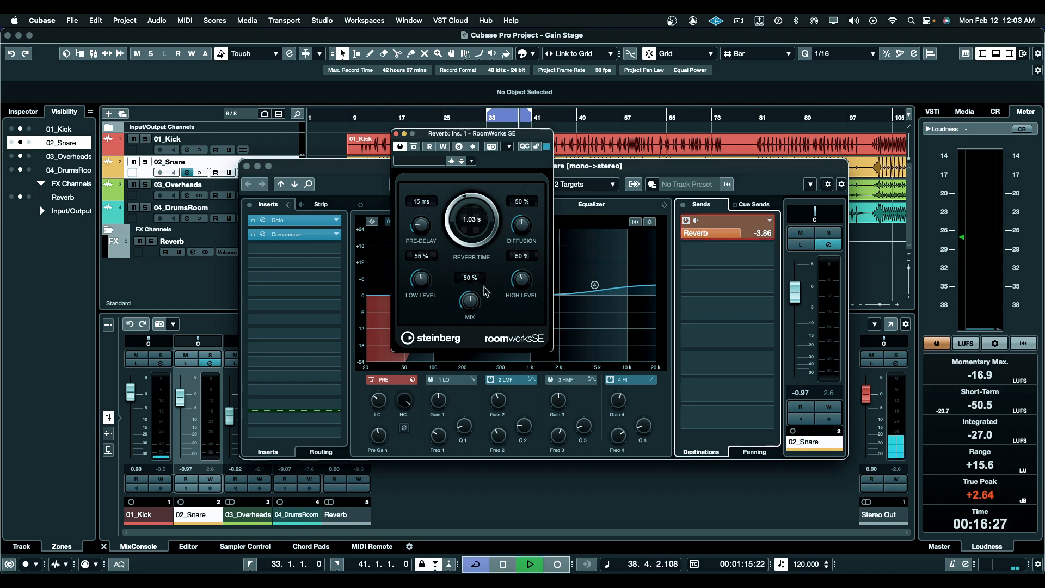
left_click(396, 134)
Step: With the snare soloed, set its reverb send to -6.81 dB and compare the sound with the send off and on
left_click(828, 232)
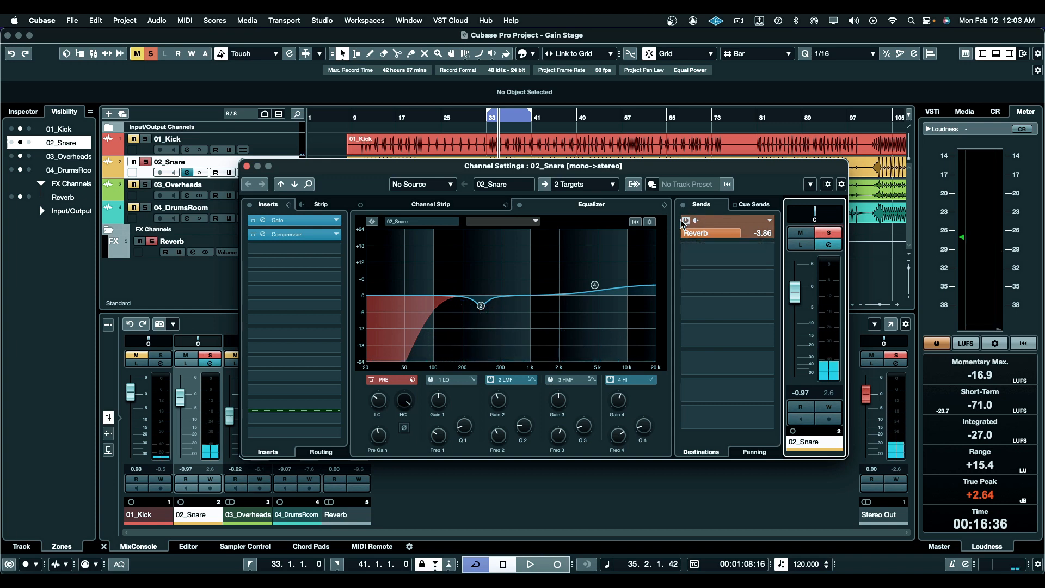
left_click_drag(740, 234, 724, 238)
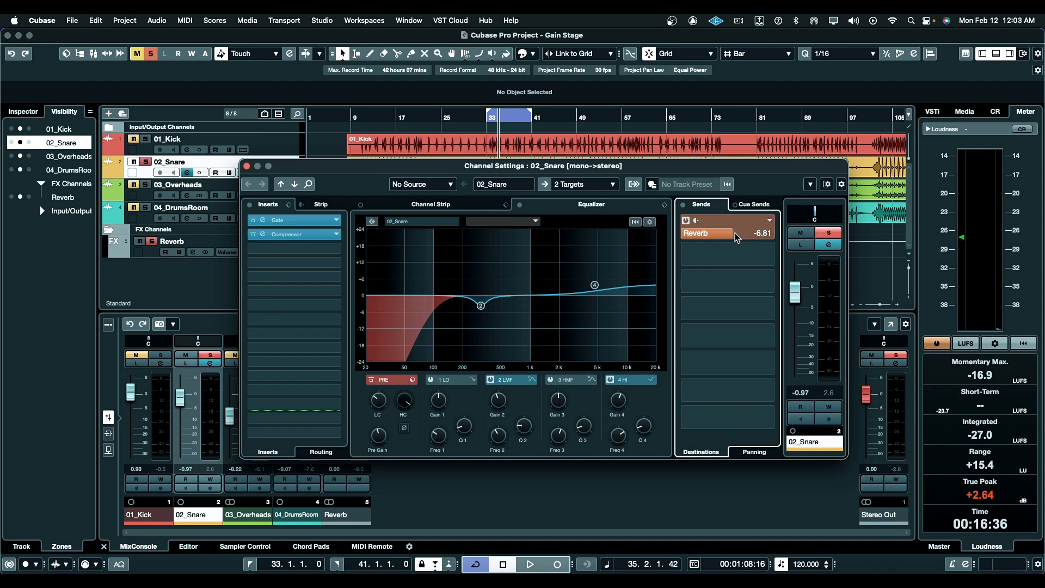
left_click(685, 224)
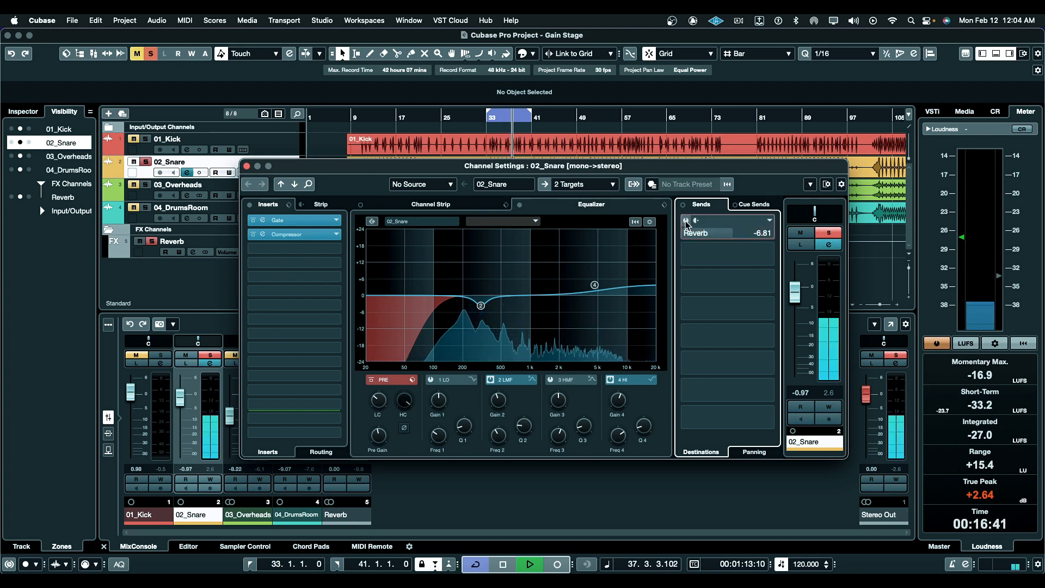
left_click(685, 223)
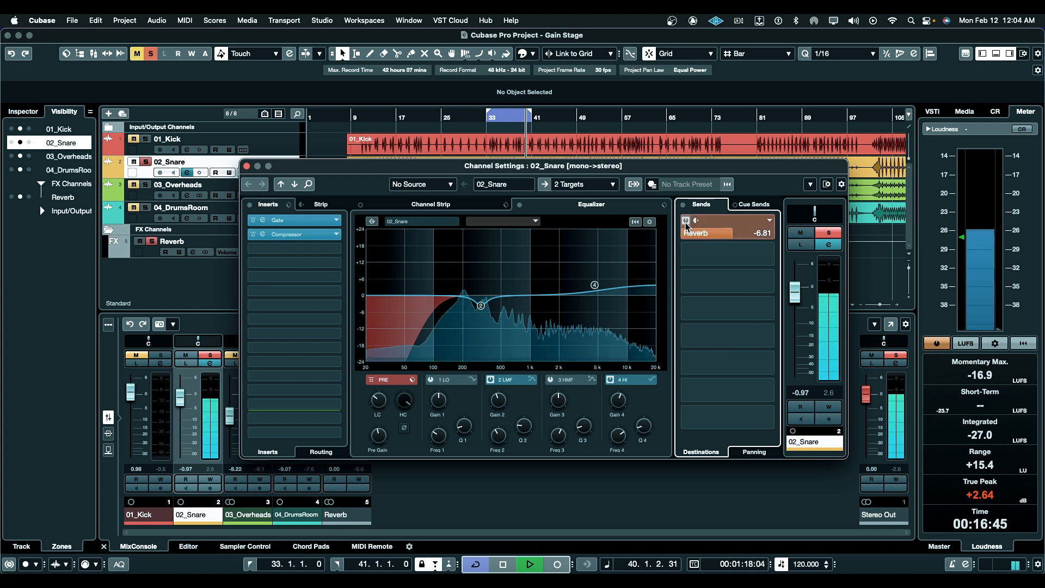
Step: Switch off the snare's reverb send, stop playback and close the snare's channel settings
left_click(685, 223)
key("space")
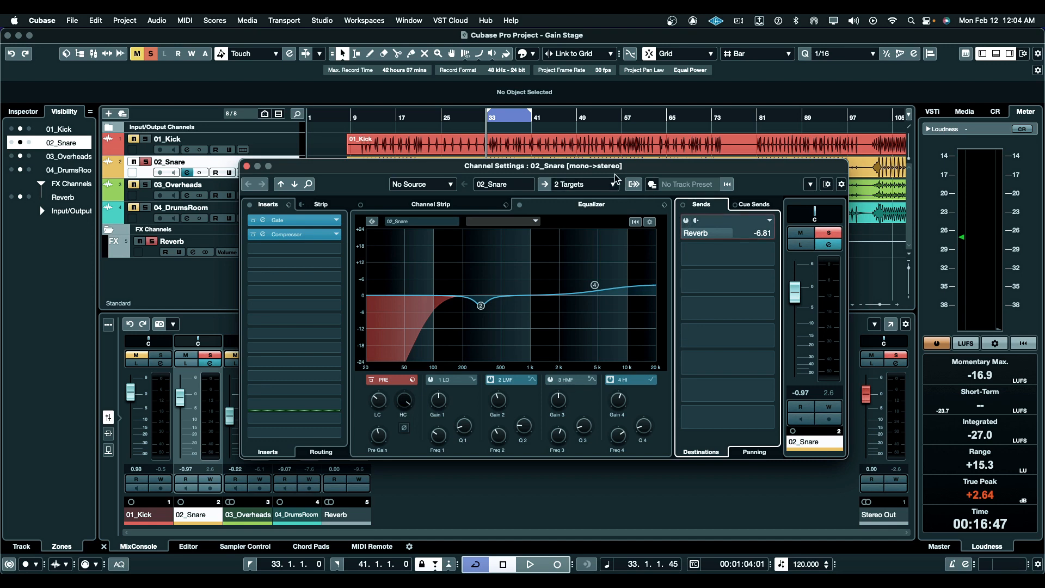
left_click_drag(618, 166, 551, 163)
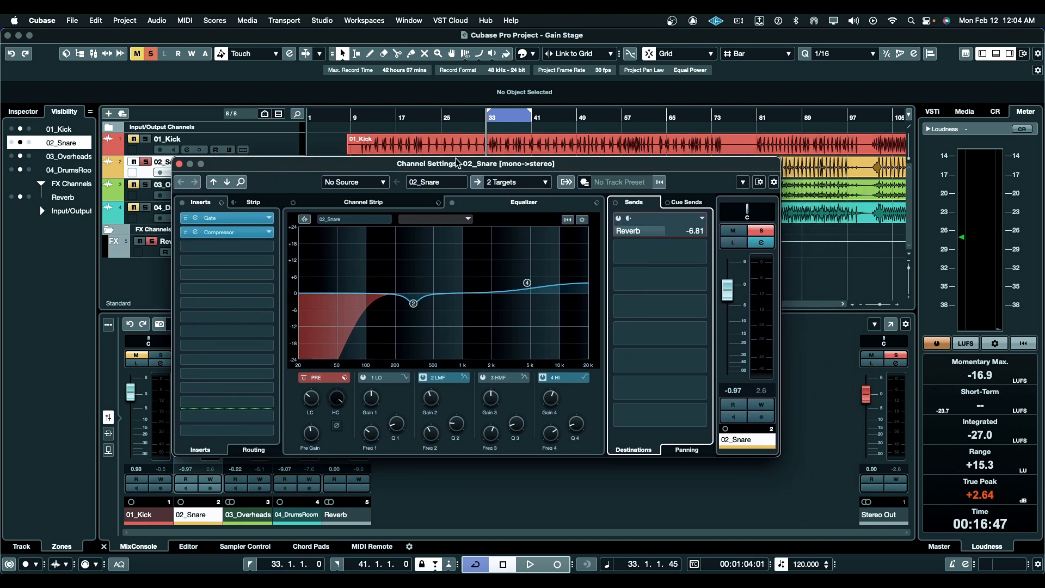
left_click_drag(455, 163, 459, 274)
Step: Move the cycle range to bars 41–49 and play the full drum mix with all solos cleared
left_click_drag(514, 116, 565, 117)
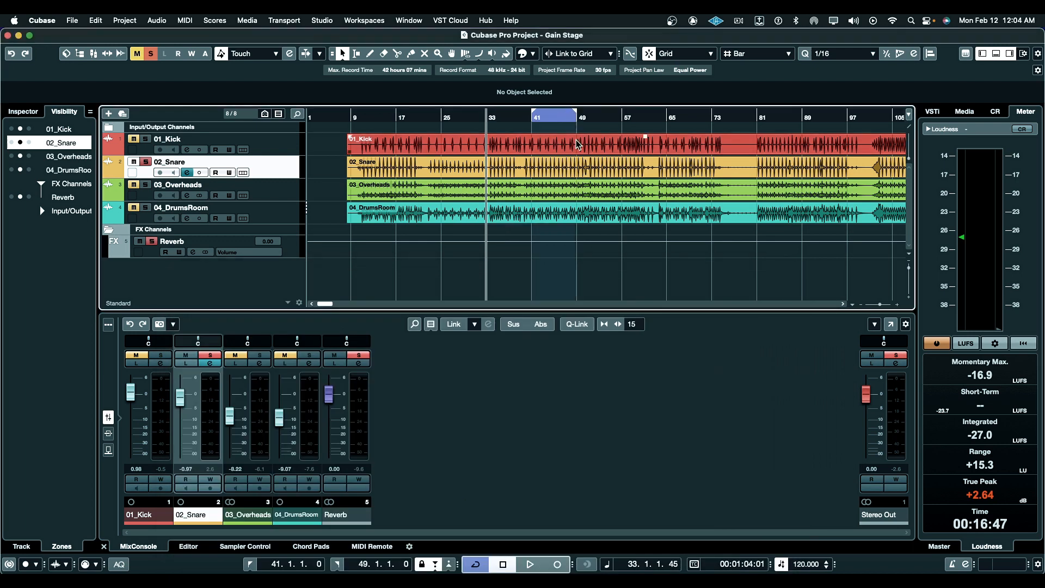
left_click(211, 360)
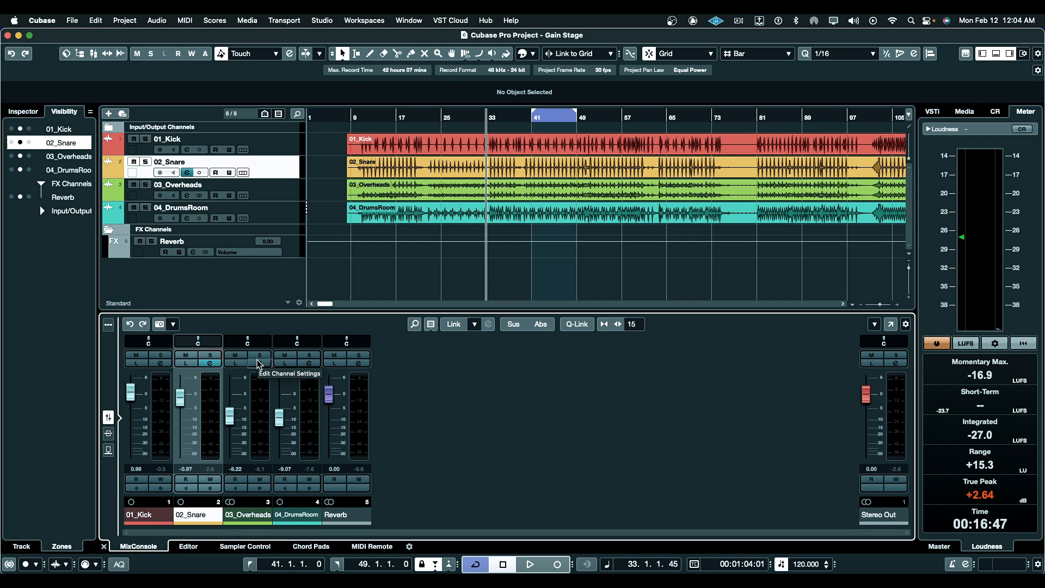
left_click(258, 362)
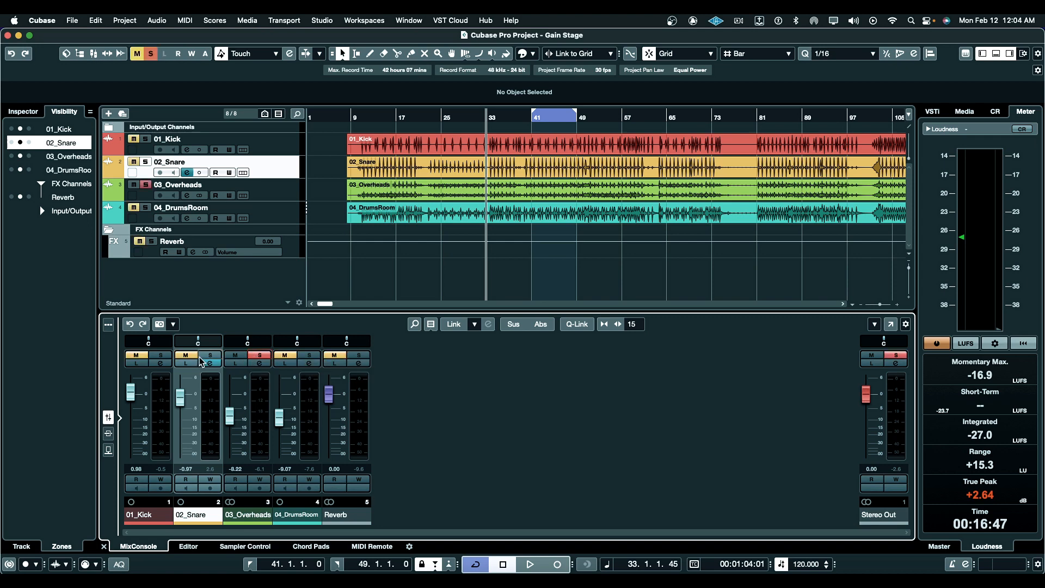
key("space")
left_click(161, 355)
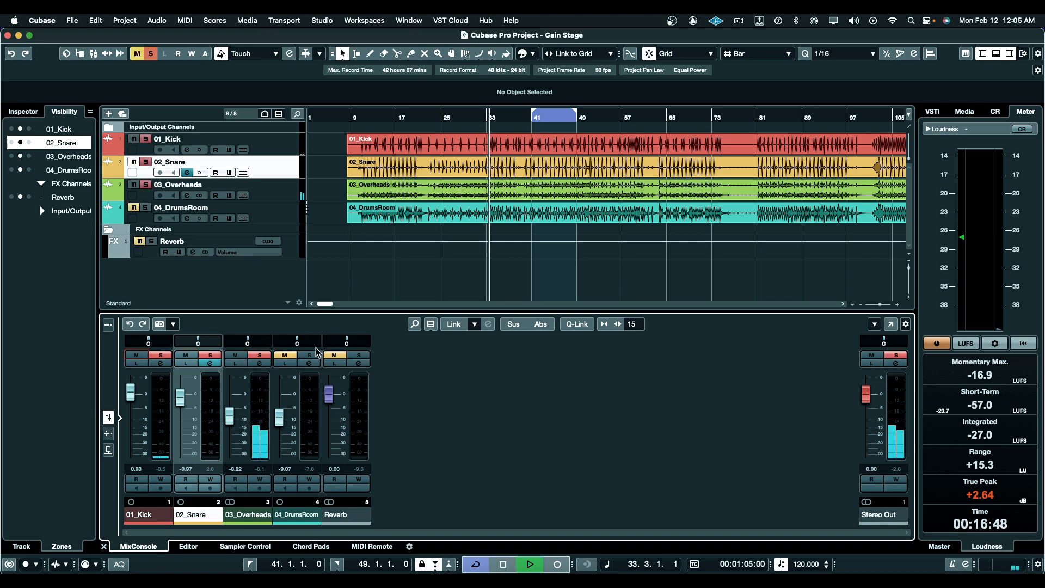
left_click(151, 54)
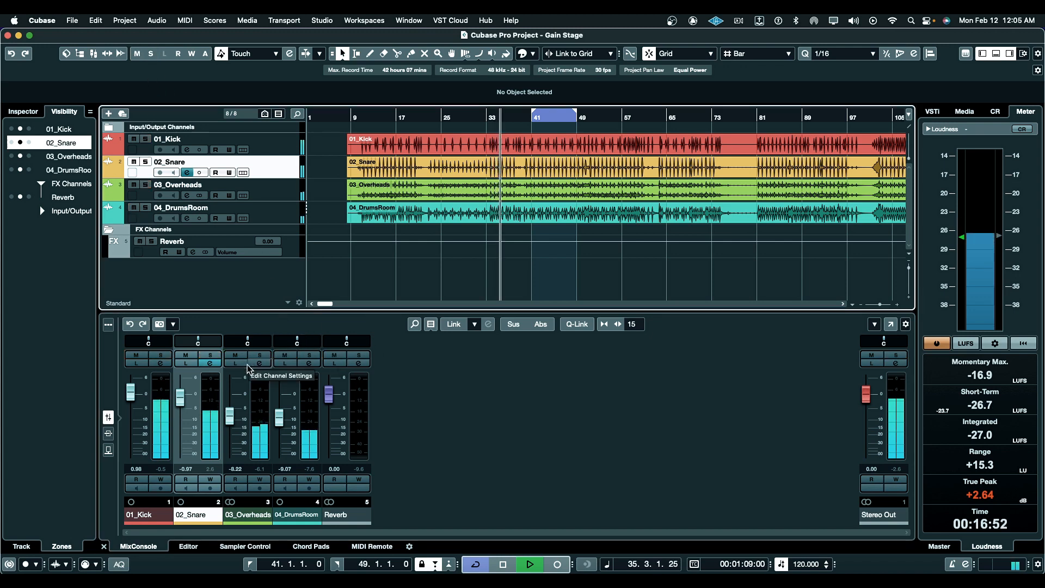
Step: Reactivate the snare's reverb send during playback and close its channel settings
left_click(212, 364)
left_click(210, 363)
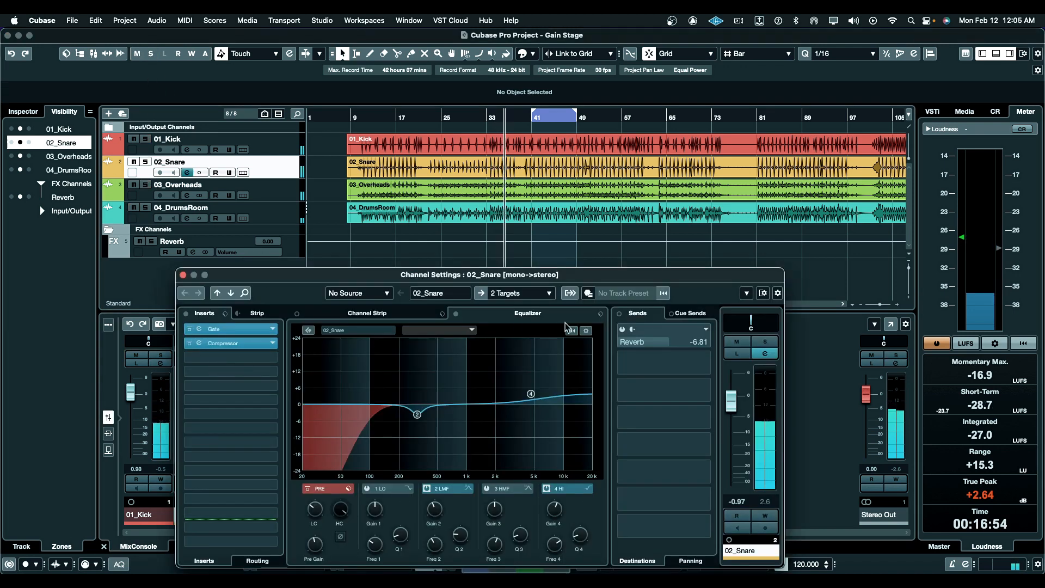
left_click(623, 329)
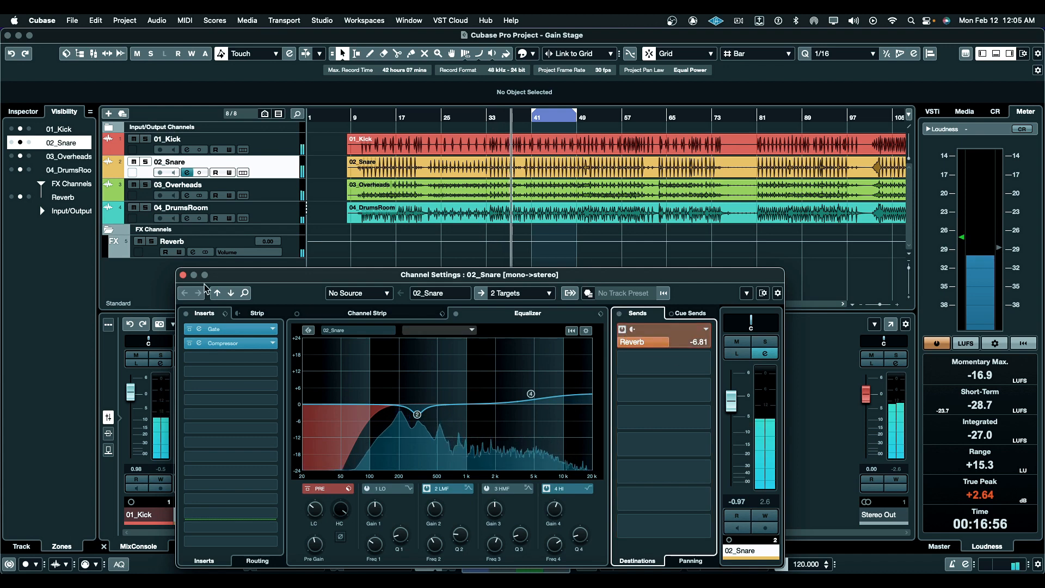
left_click(184, 276)
Step: With the overheads soloed, add an active send to the Reverb channel at -12.6 dB and close the channel settings
left_click(260, 363)
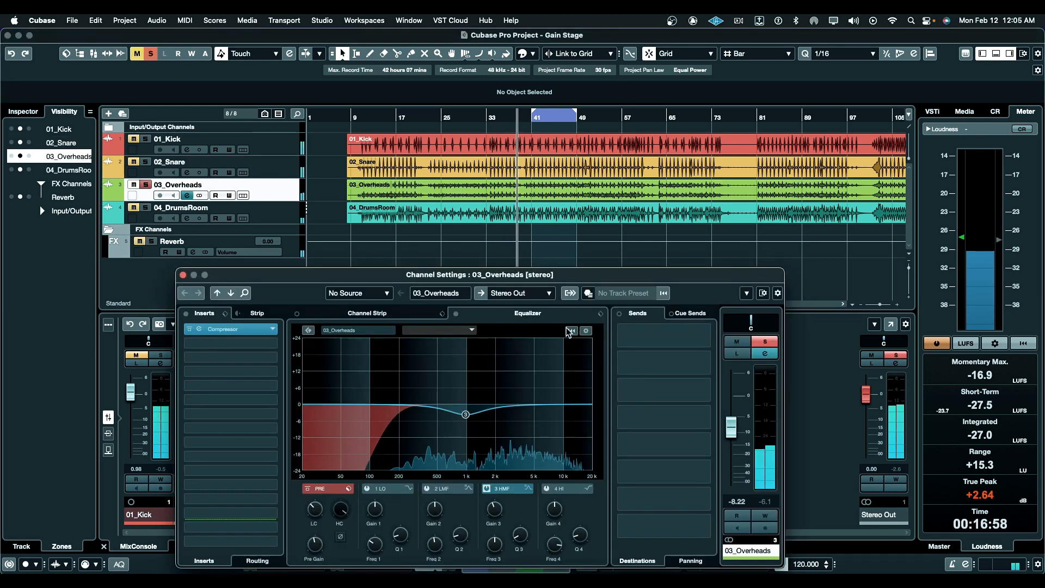
left_click(664, 329)
left_click(652, 377)
left_click(622, 329)
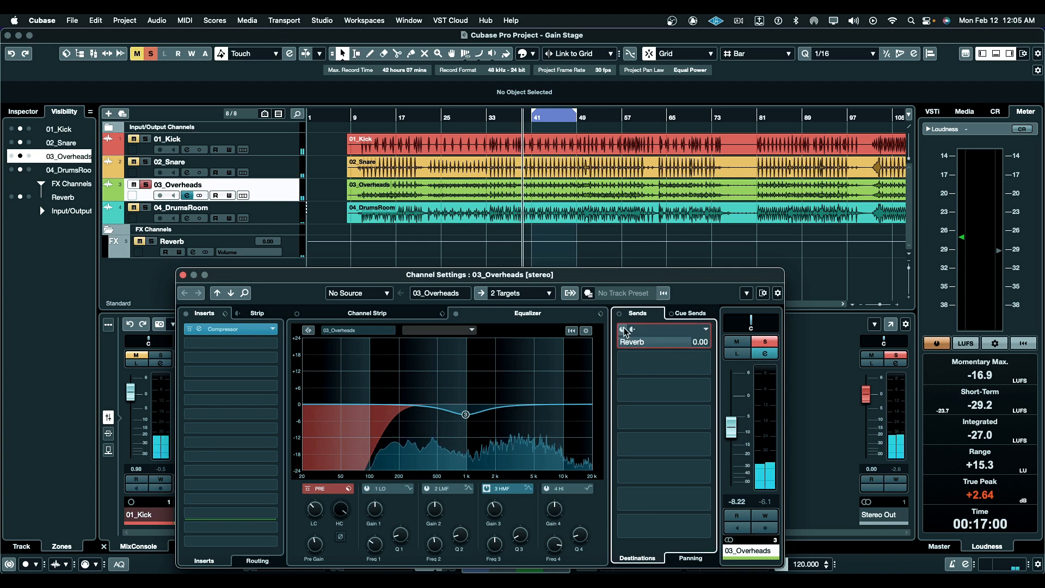
left_click(759, 342)
left_click(759, 343)
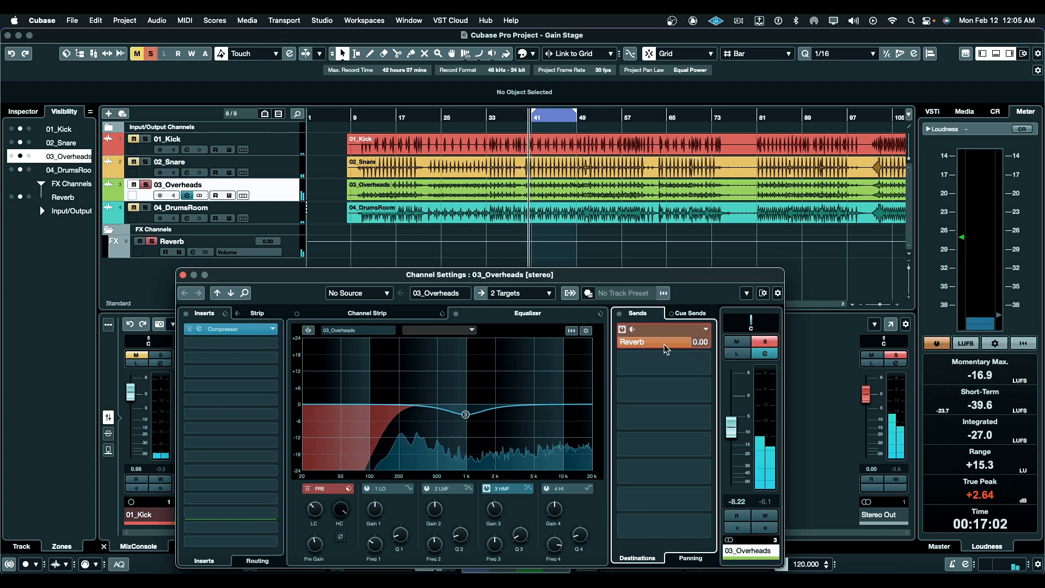
left_click_drag(659, 343, 608, 348)
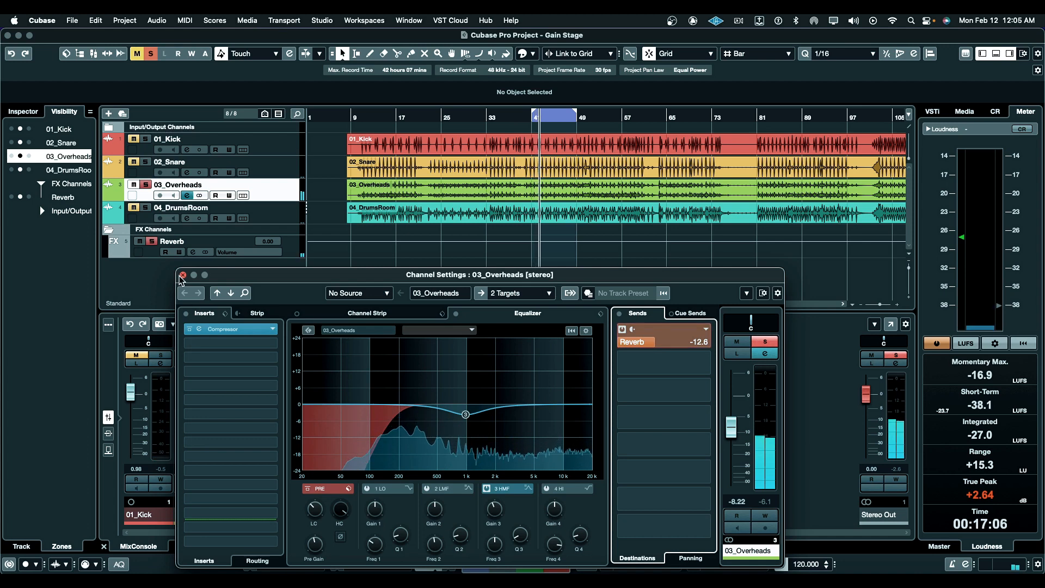
left_click(183, 275)
Step: With the drums room track soloed, add an active send to the Reverb channel at -4.81 dB
left_click(308, 363)
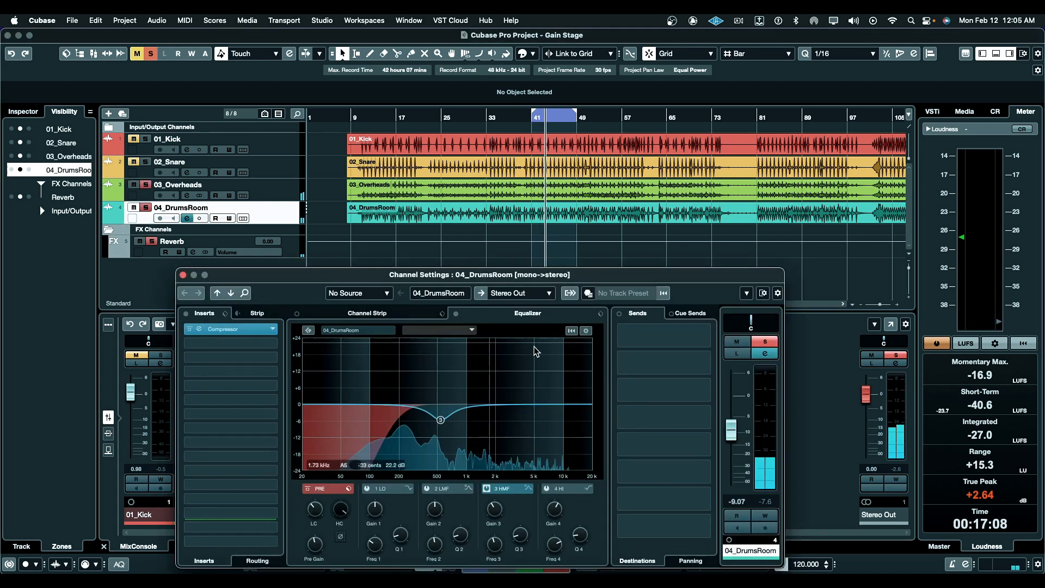
left_click(661, 333)
left_click(651, 377)
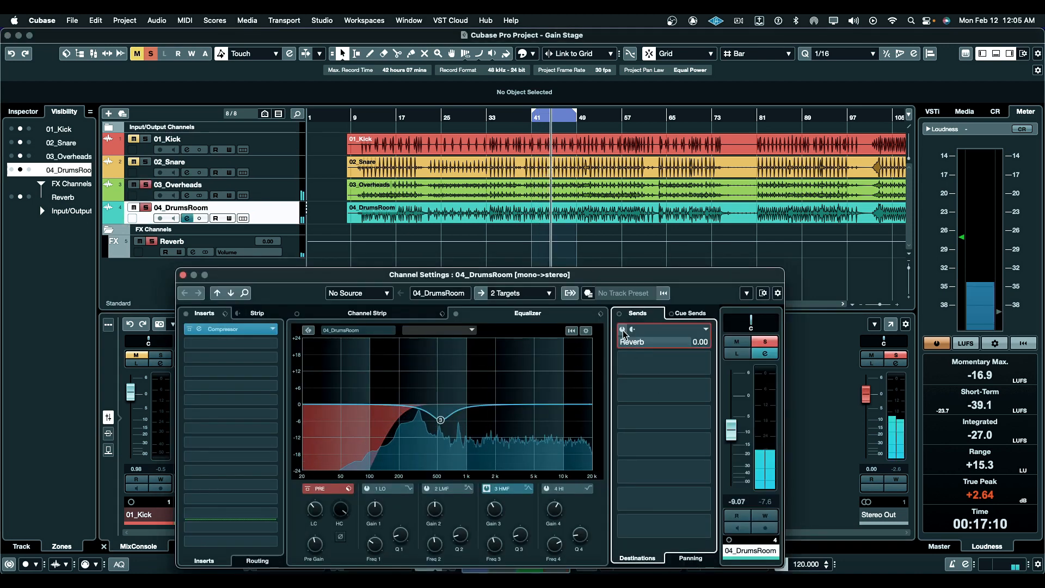
left_click_drag(689, 342, 663, 349)
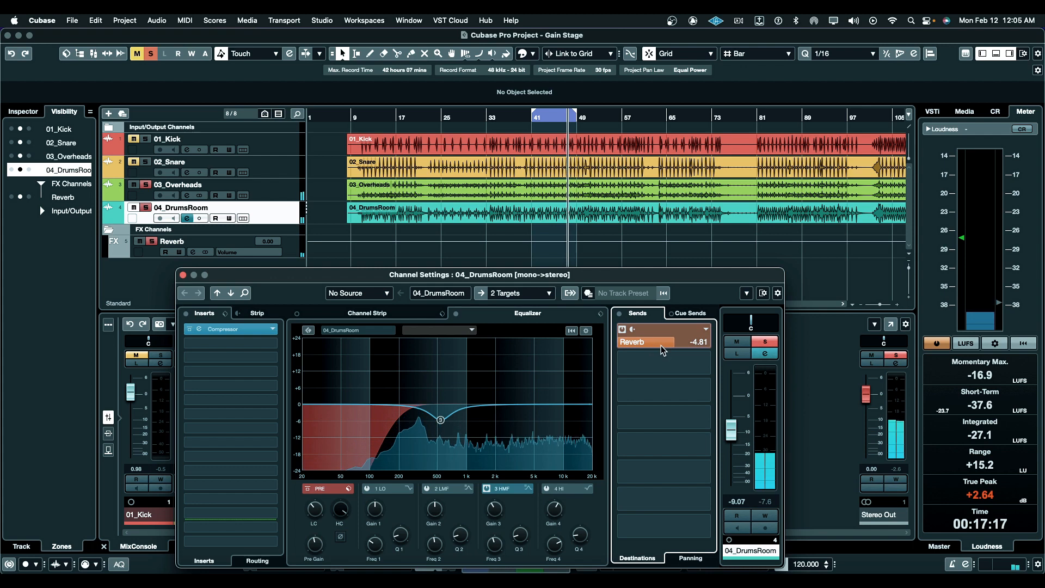
Step: Clear all solos, close the drums room channel settings and audition the full drum mix, stopping playback when done
left_click(764, 342)
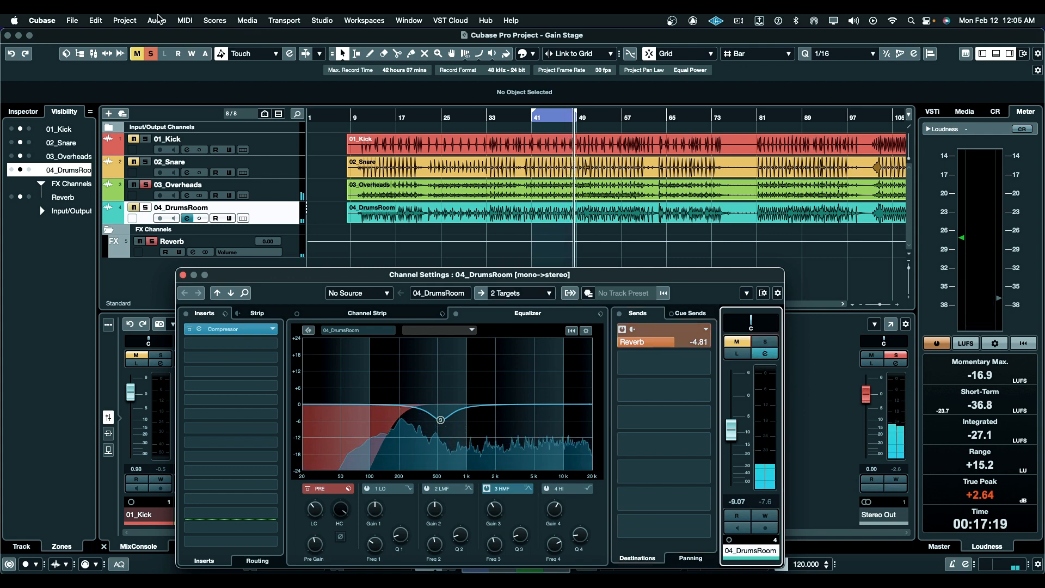
left_click(183, 275)
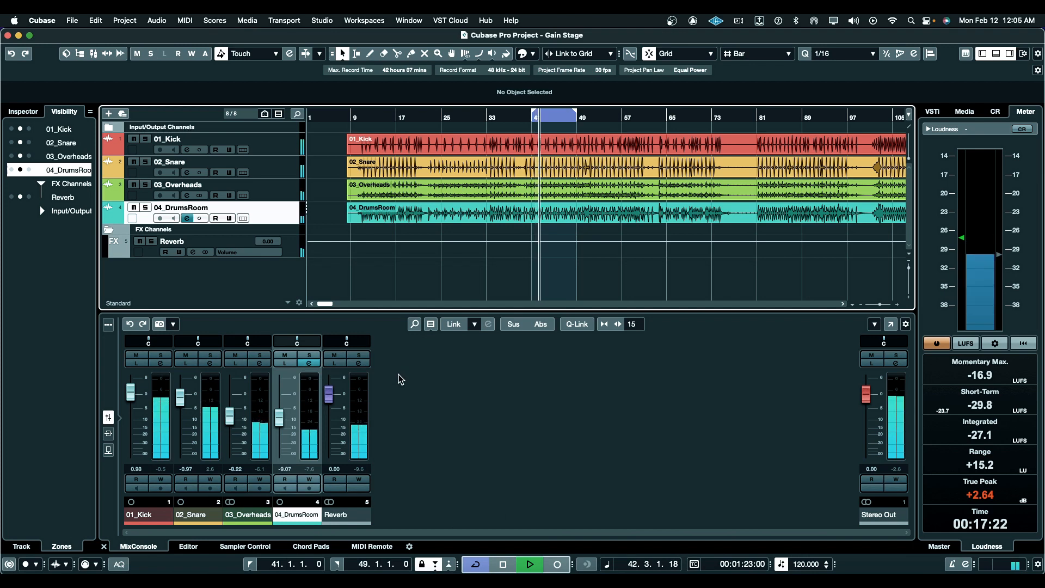
left_click(316, 325)
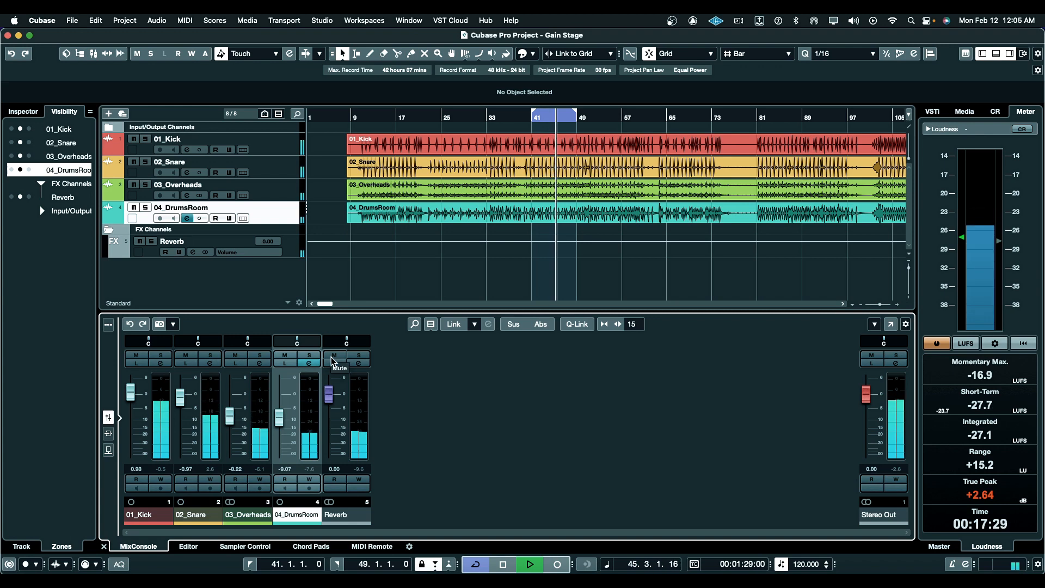
key("space")
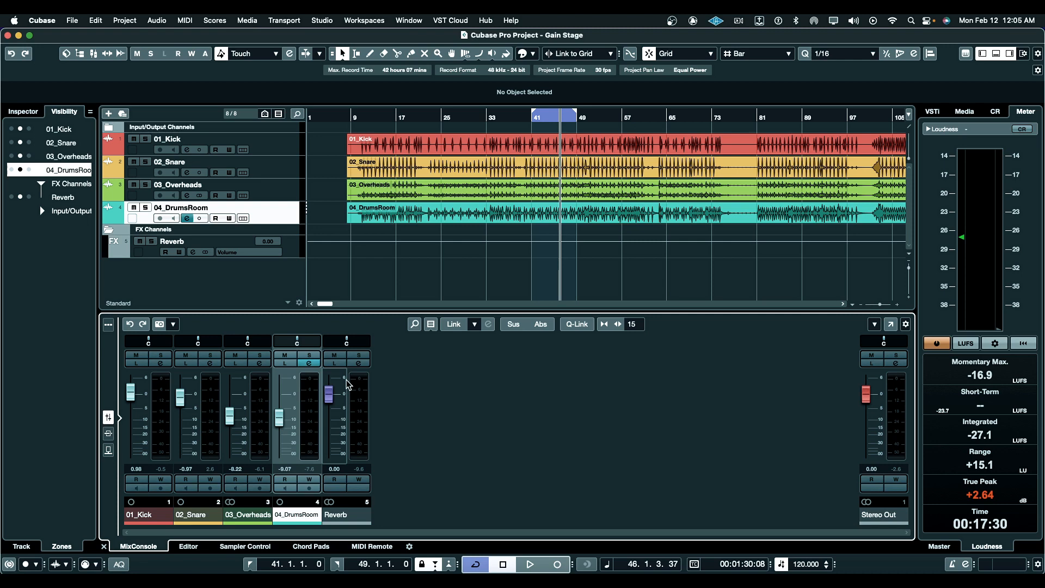
Step: Solo the kick, open its channel settings and add an active send to the Reverb channel
left_click(161, 357)
left_click(161, 363)
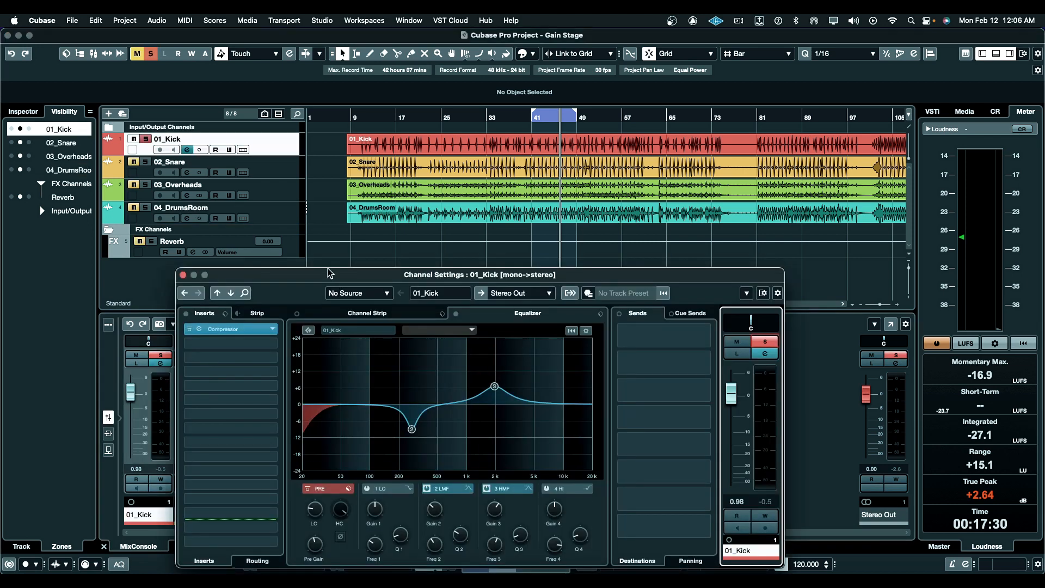
left_click_drag(327, 276, 300, 168)
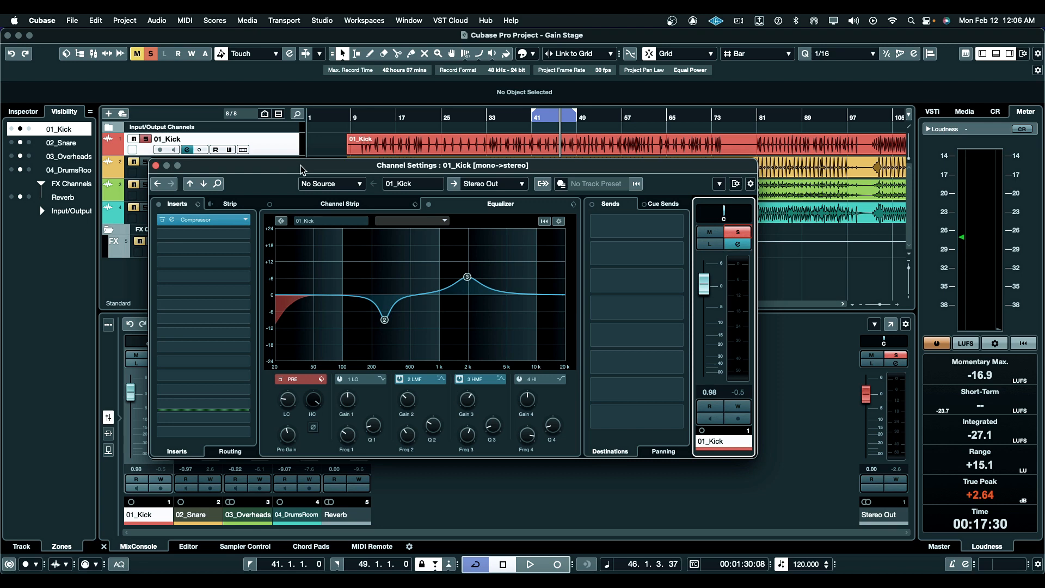
left_click(625, 226)
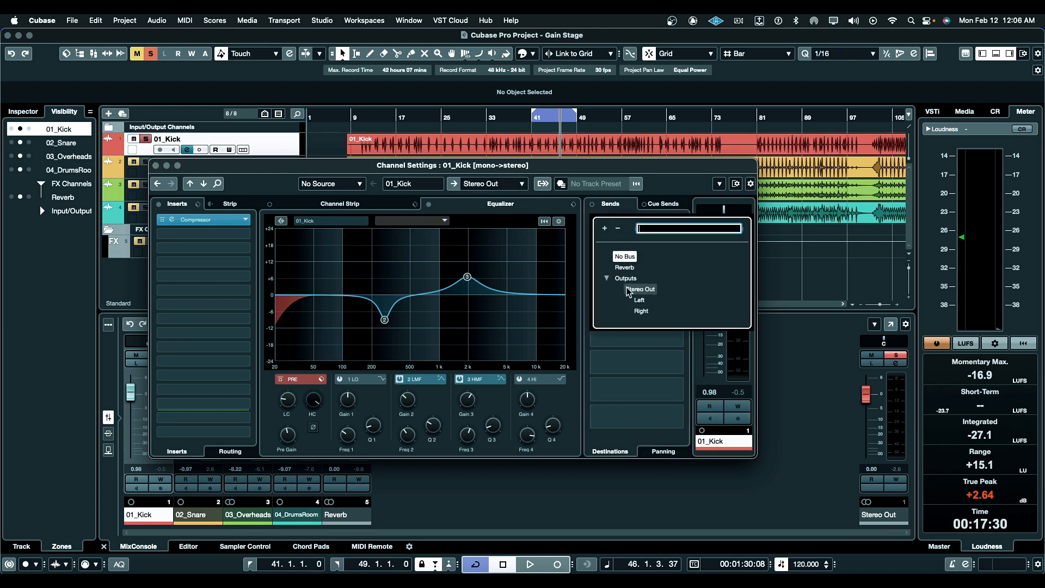
left_click(628, 275)
left_click(595, 221)
left_click(732, 234)
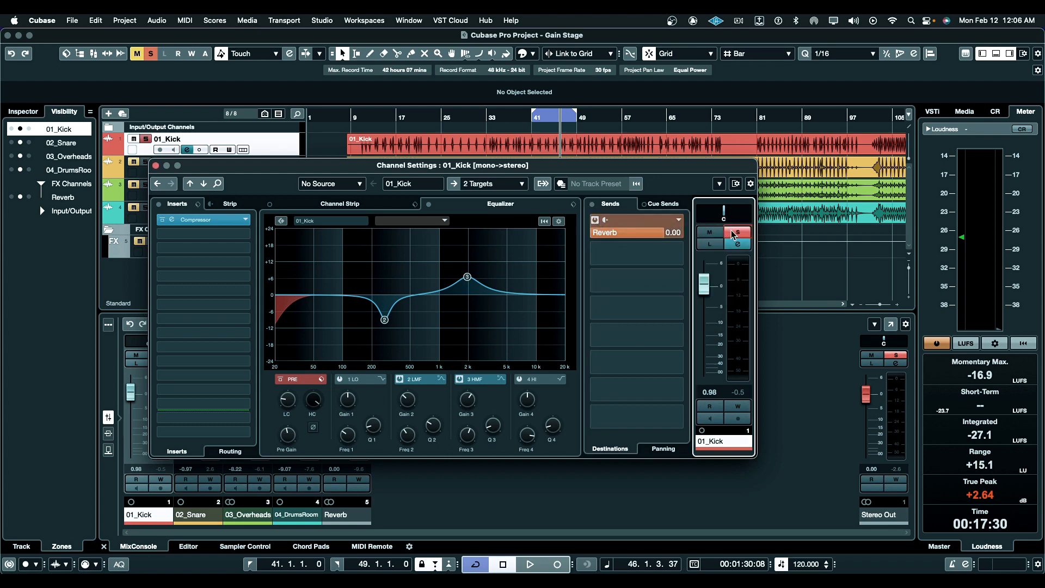
left_click(732, 234)
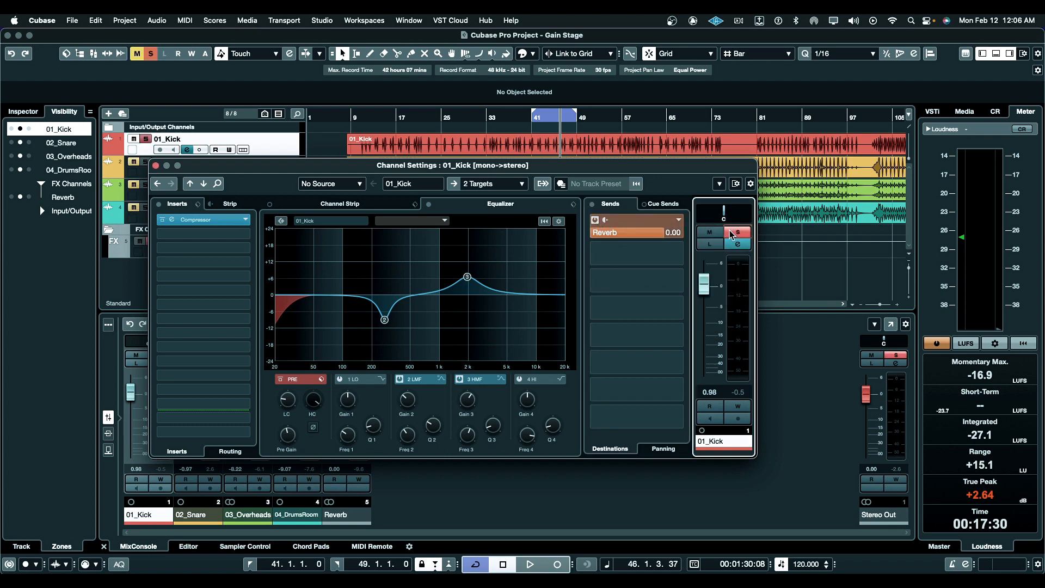
Step: Play the soloed kick, set its reverb send to -19.4 dB and compare the sound with the send off and on
left_click(660, 235)
left_click_drag(617, 241, 568, 239)
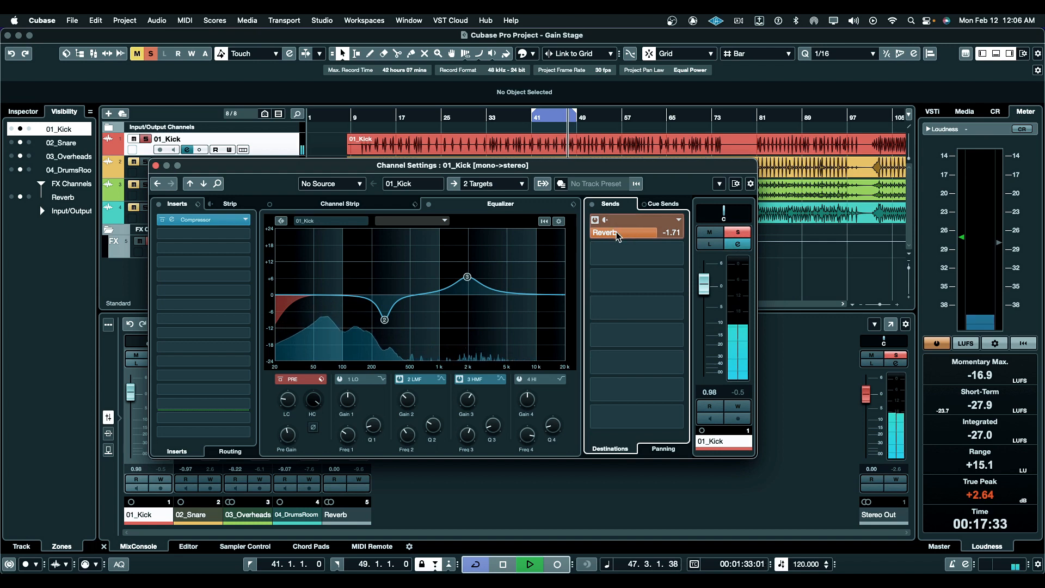
left_click(596, 221)
left_click(596, 220)
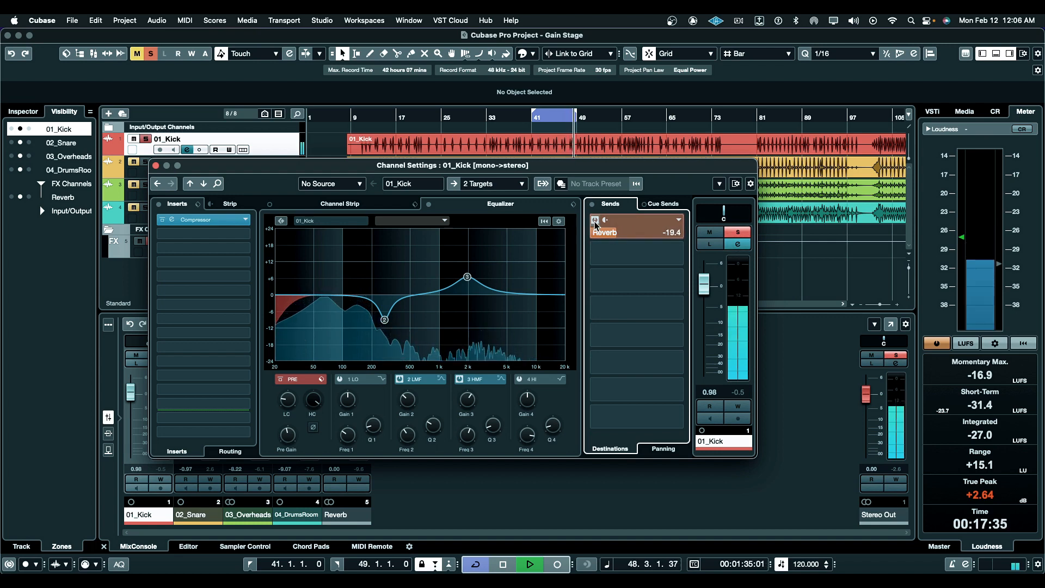
left_click(596, 221)
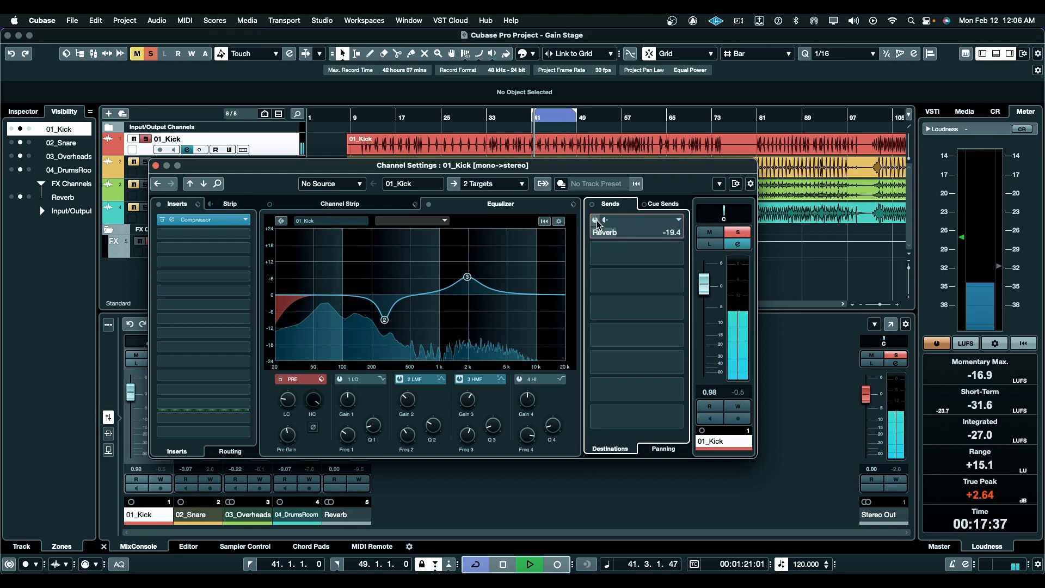
left_click(596, 221)
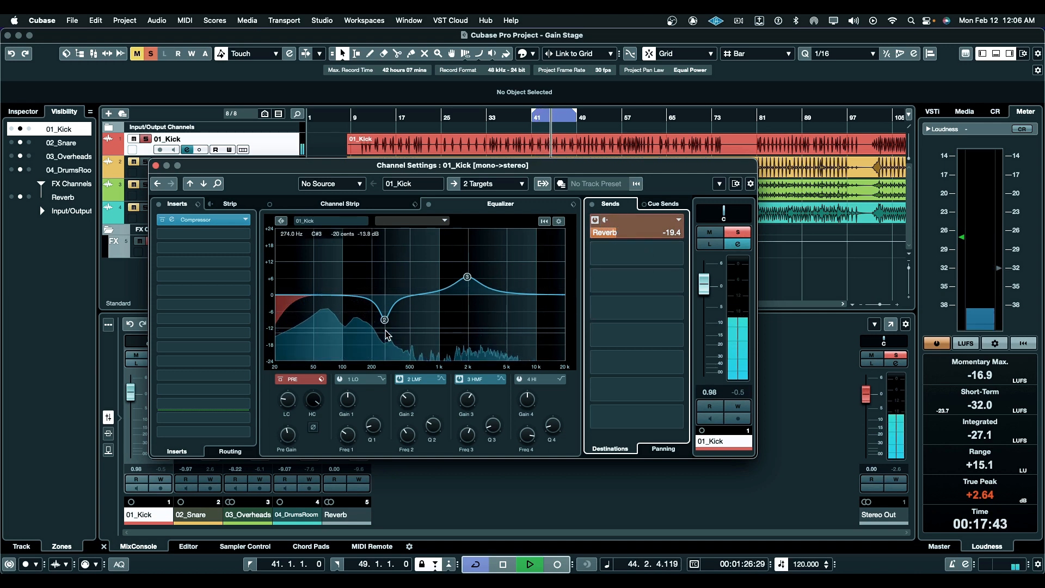
Step: Retune the kick's EQ band 2 cut to about 190 Hz, and enable band 1 as a cut of about 5 dB near 320 Hz
left_click_drag(384, 320, 375, 251)
left_click_drag(407, 400, 404, 459)
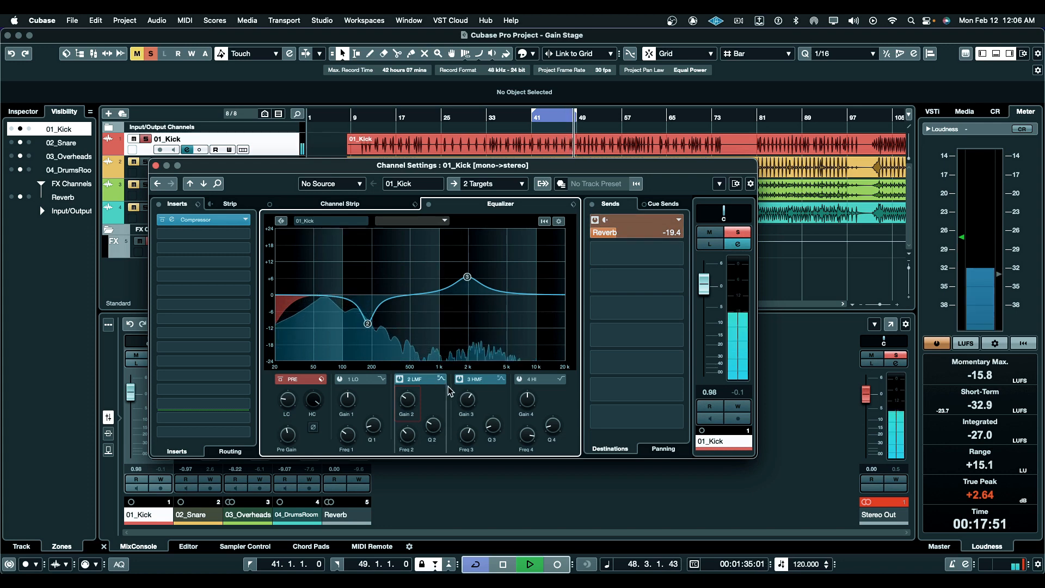
left_click(349, 379)
left_click_drag(343, 295, 391, 308)
left_click(380, 380)
left_click(405, 382)
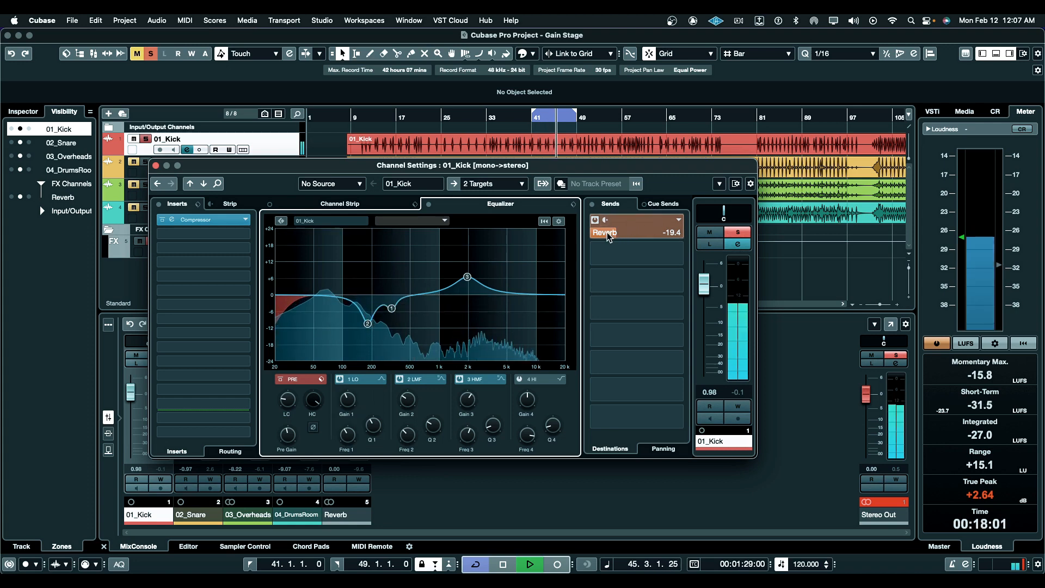
Step: Set the kick's reverb send to -31.8 dB, close its settings with playback stopped and solo cleared, and collapse the FX Channels folder
left_click_drag(631, 233, 599, 235)
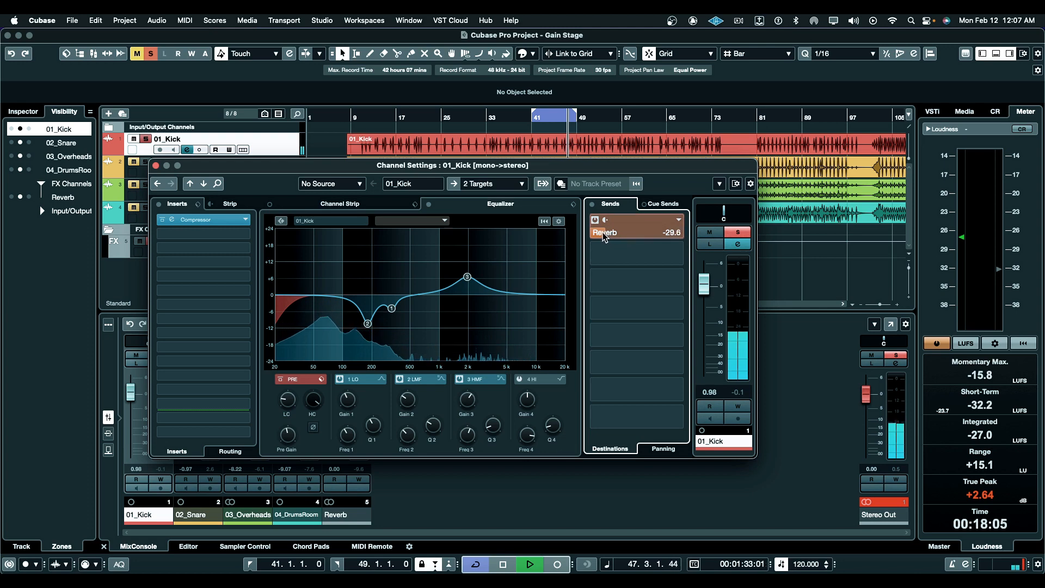
key("space")
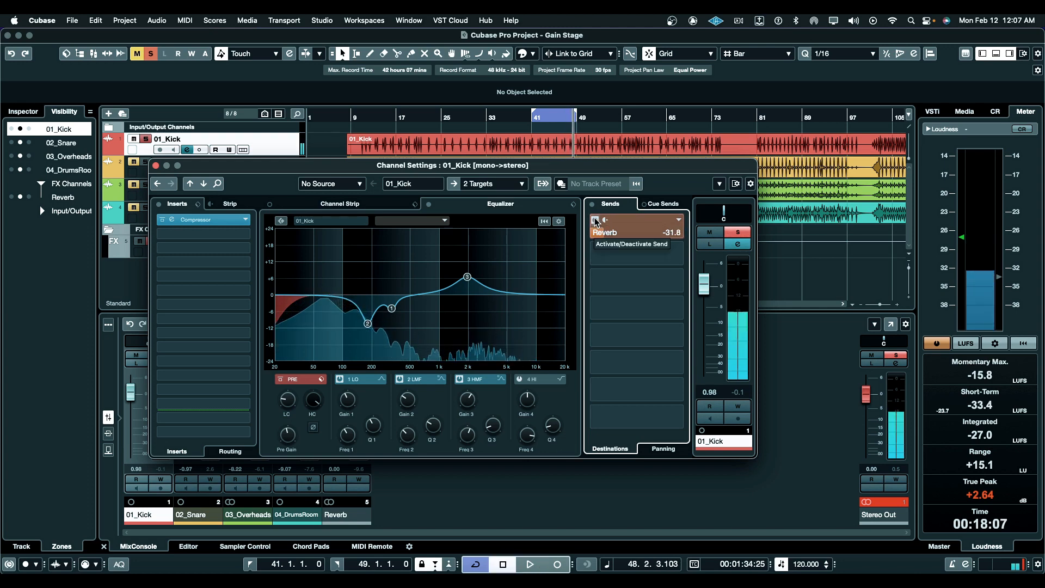
left_click(729, 235)
left_click(156, 165)
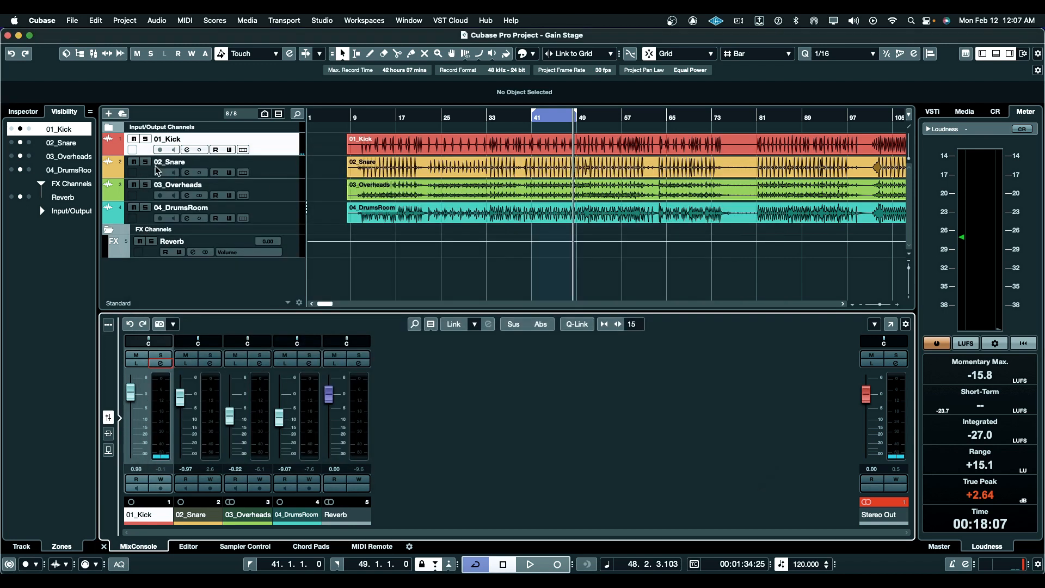
left_click(109, 232)
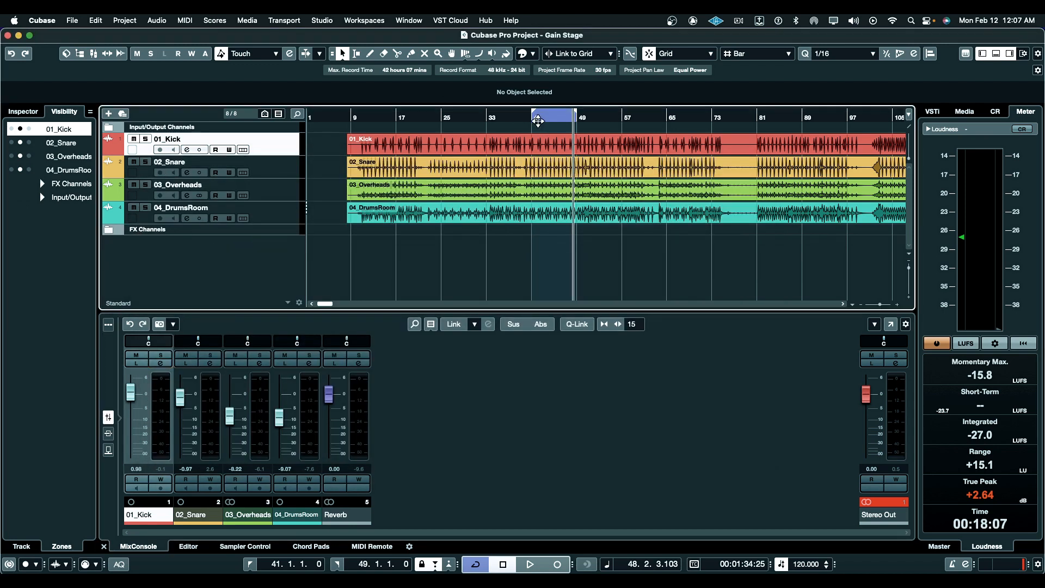
Step: Play the full drum mix from bar 41, toggling the Reverb channel's mute to compare the drums with and without reverb
left_click(533, 121)
key("space")
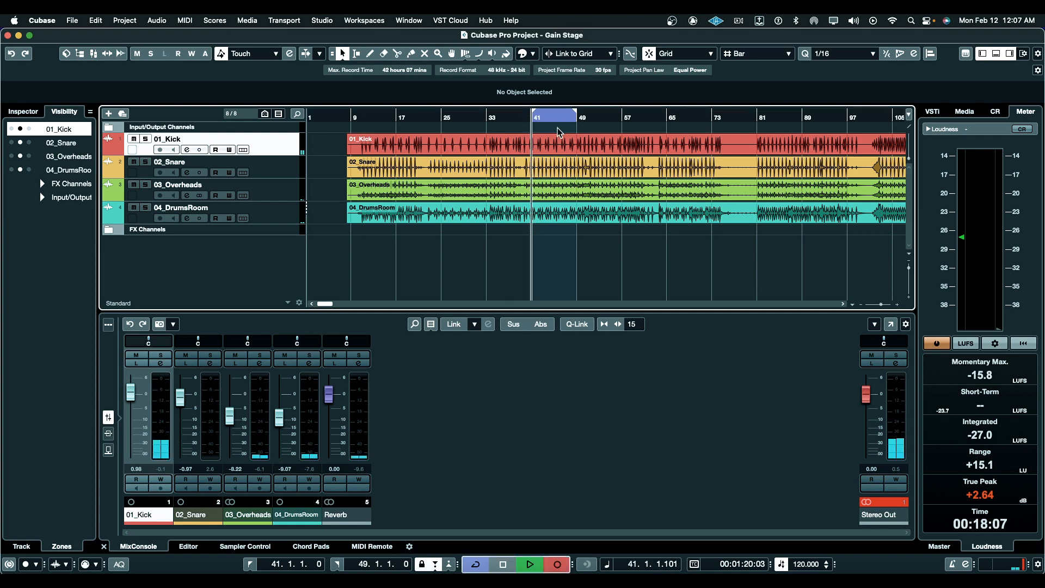
left_click(334, 357)
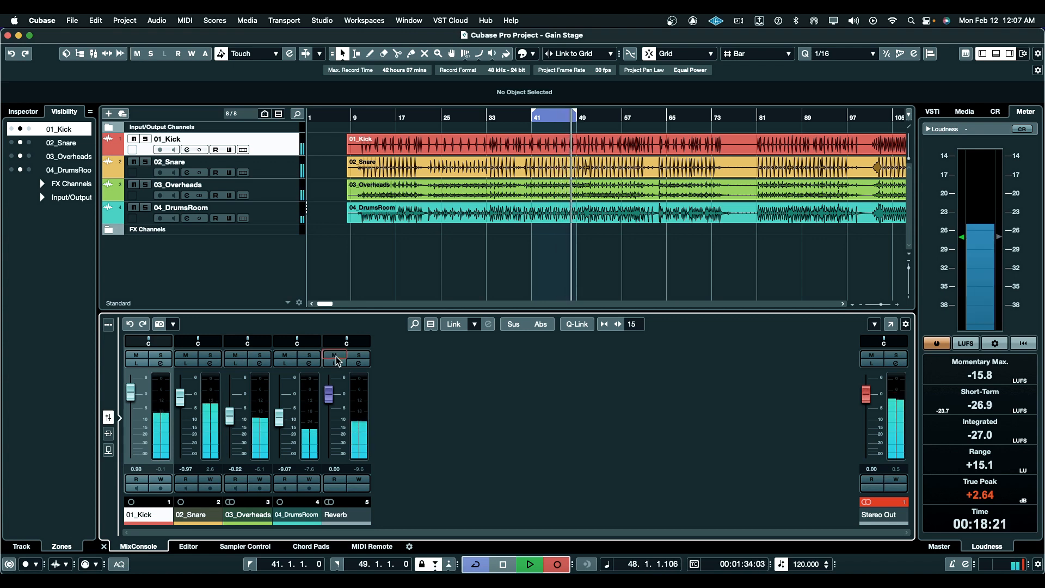
left_click(334, 356)
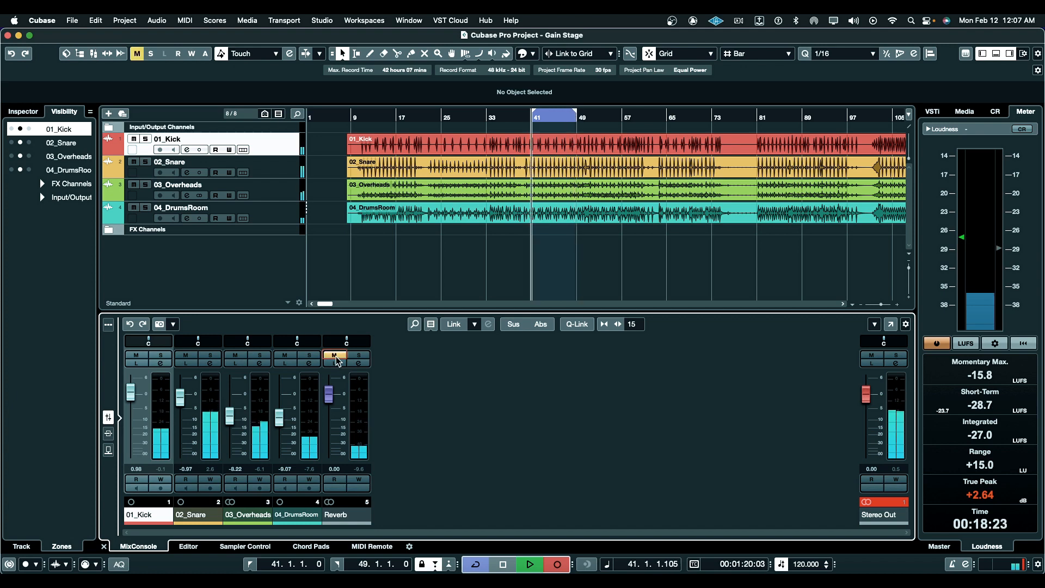
left_click(334, 355)
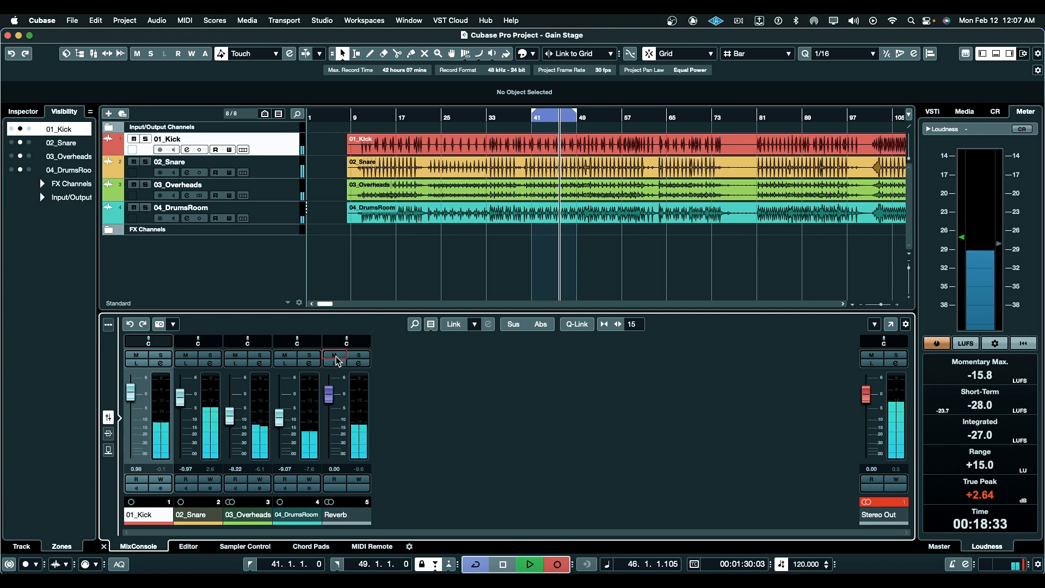
left_click(336, 357)
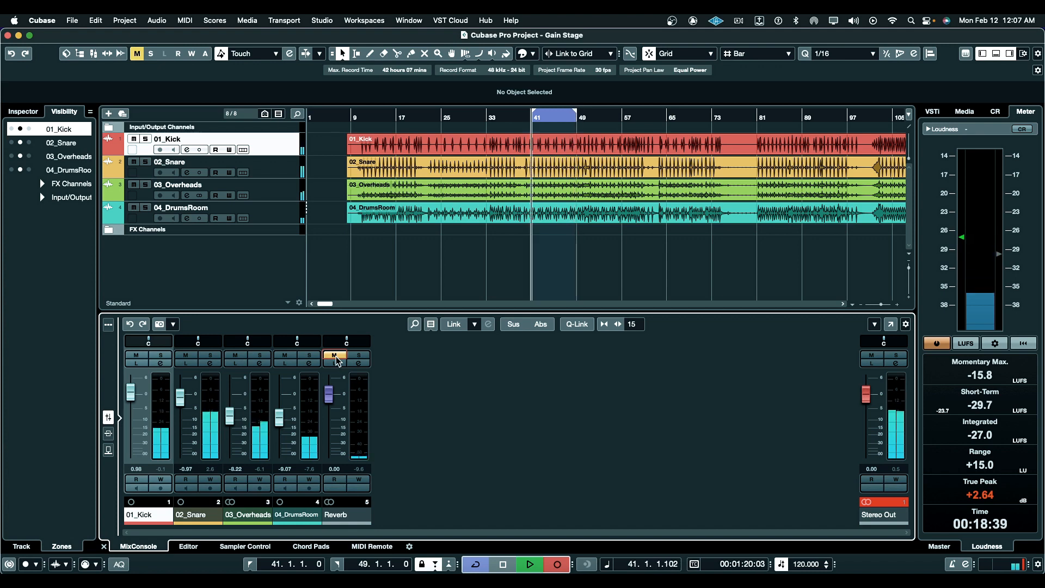
left_click(336, 357)
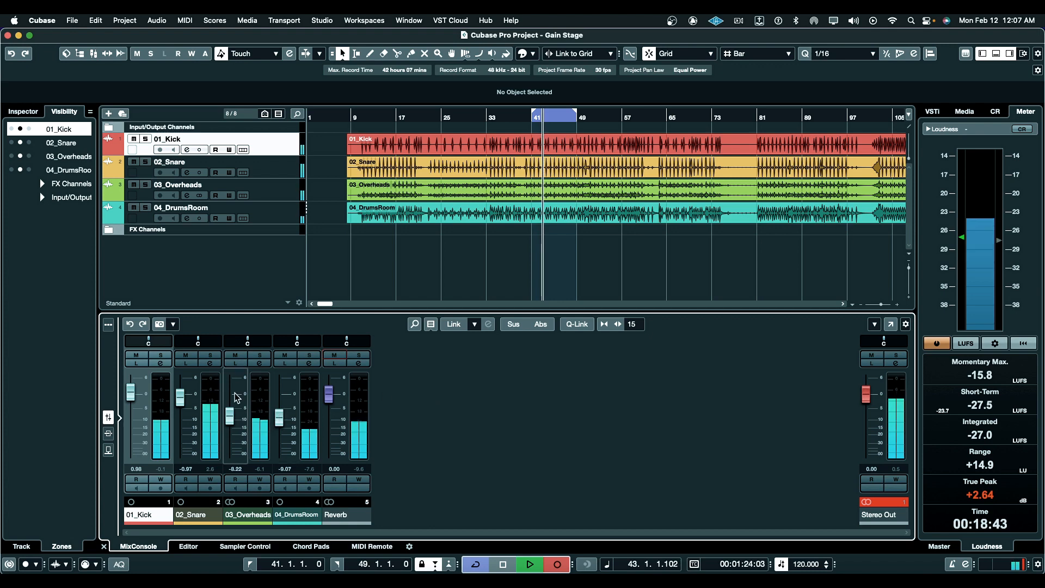
Step: Stop playback and briefly review the snare's channel settings with its reverb send, closing them unchanged
left_click(210, 363)
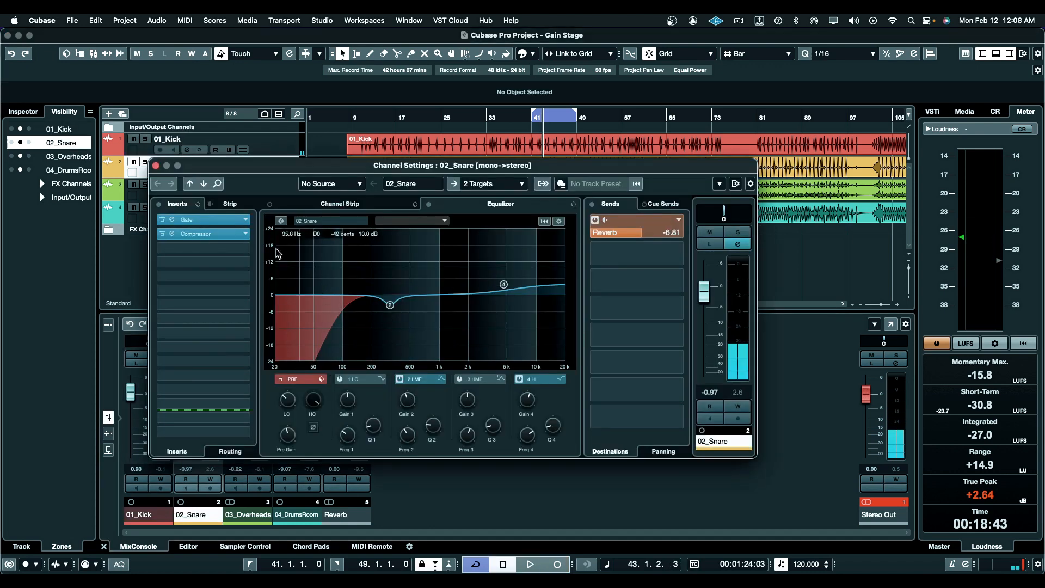
left_click(156, 166)
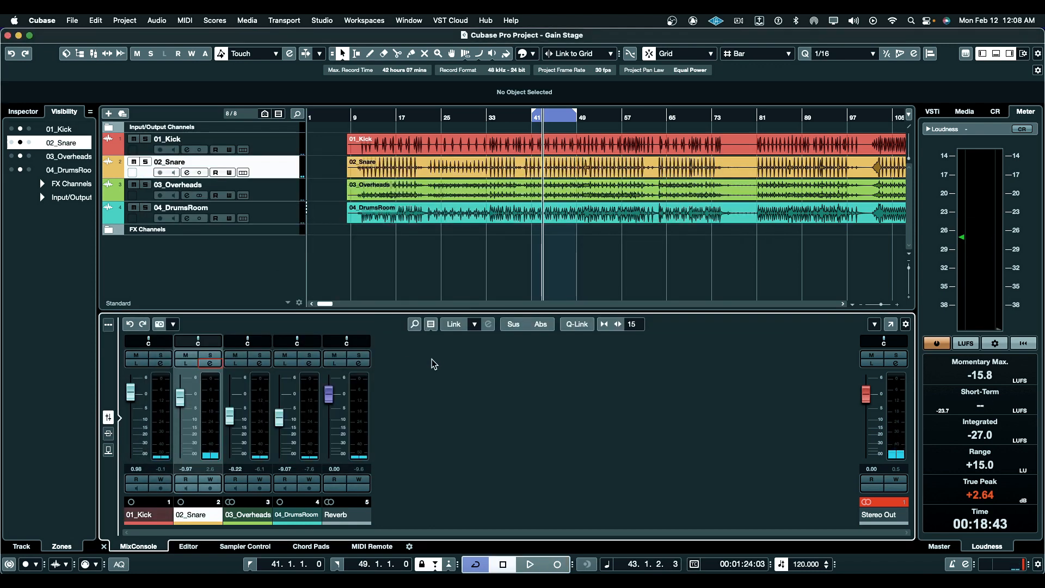